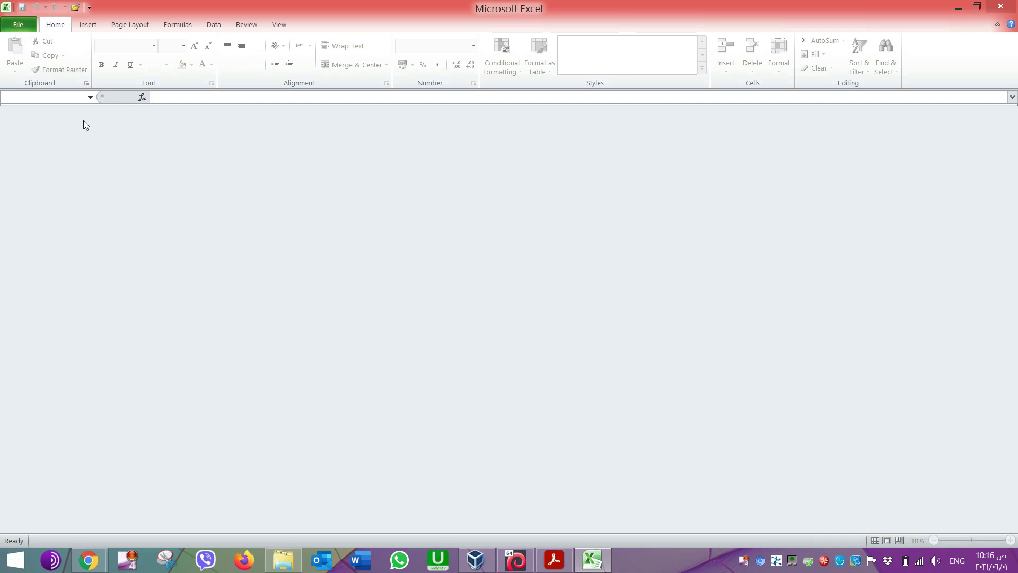
# Open the workbook New Microsoft Excel Worksheet.xlsx from the Desktop folder.
pyautogui.click(19, 25)
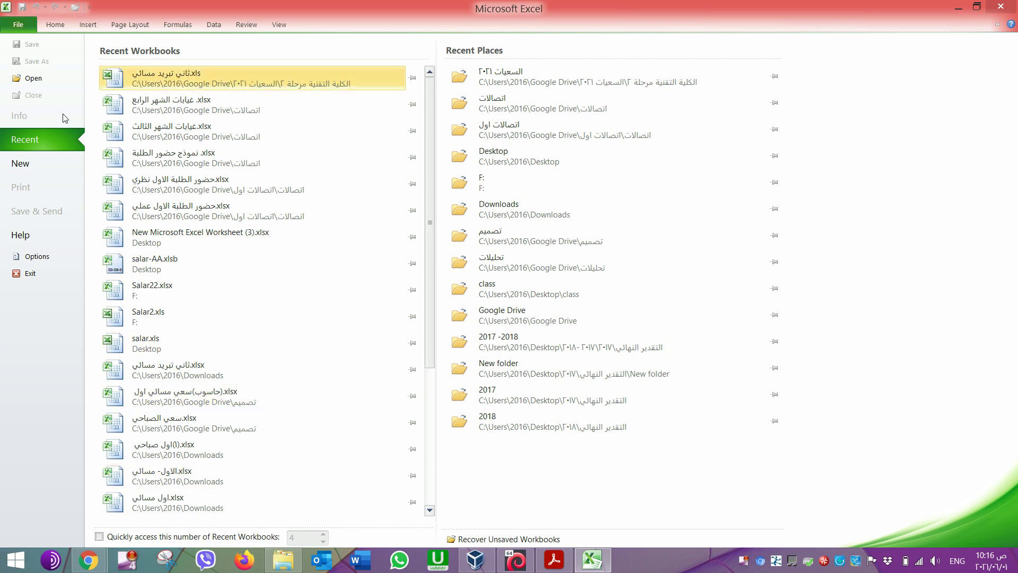
pyautogui.click(30, 78)
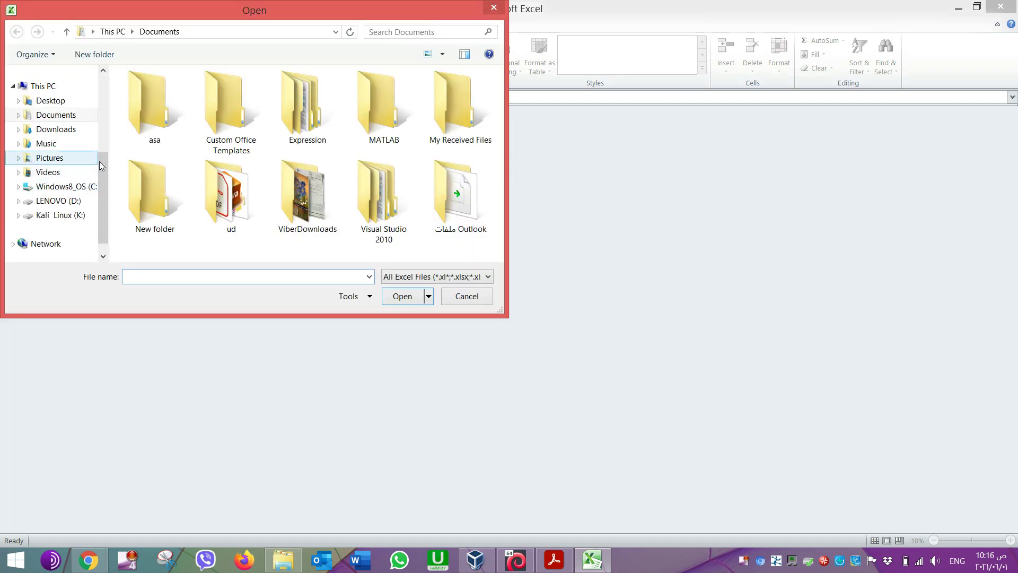
pyautogui.moveTo(103, 176); pyautogui.dragTo(101, 94)
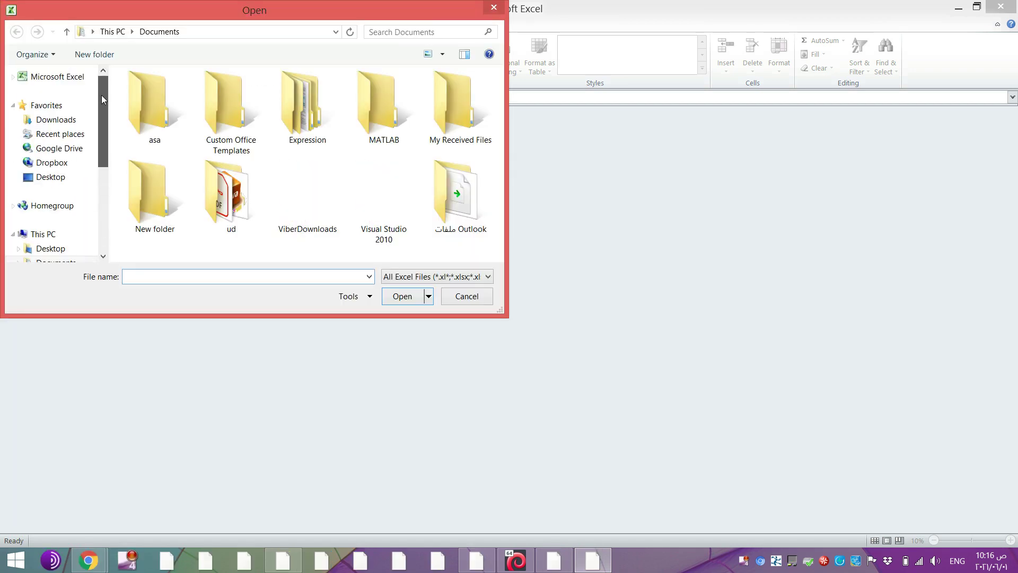
pyautogui.click(62, 182)
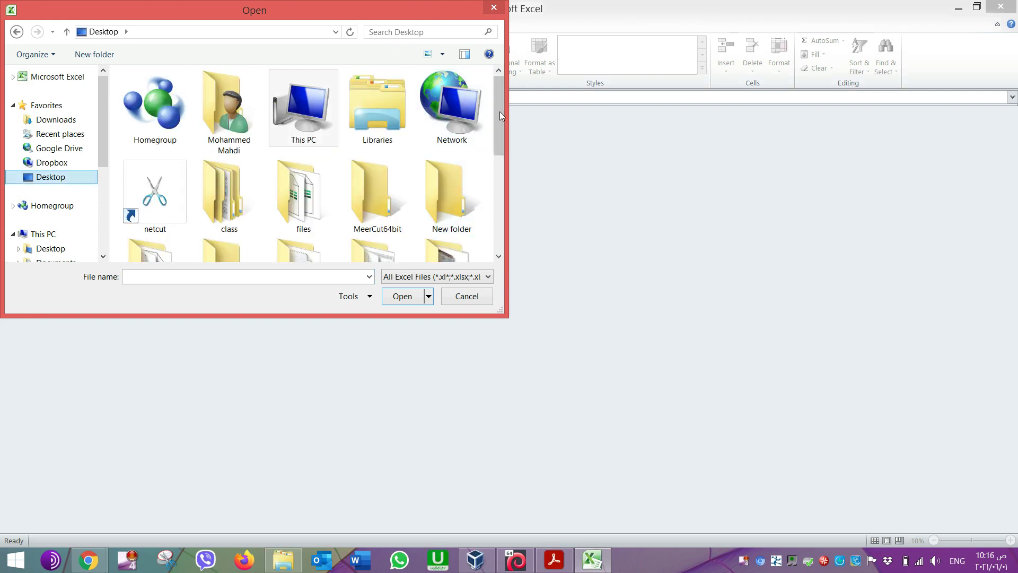
pyautogui.moveTo(499, 116); pyautogui.dragTo(501, 227)
pyautogui.click(240, 190)
pyautogui.doubleClick(240, 190)
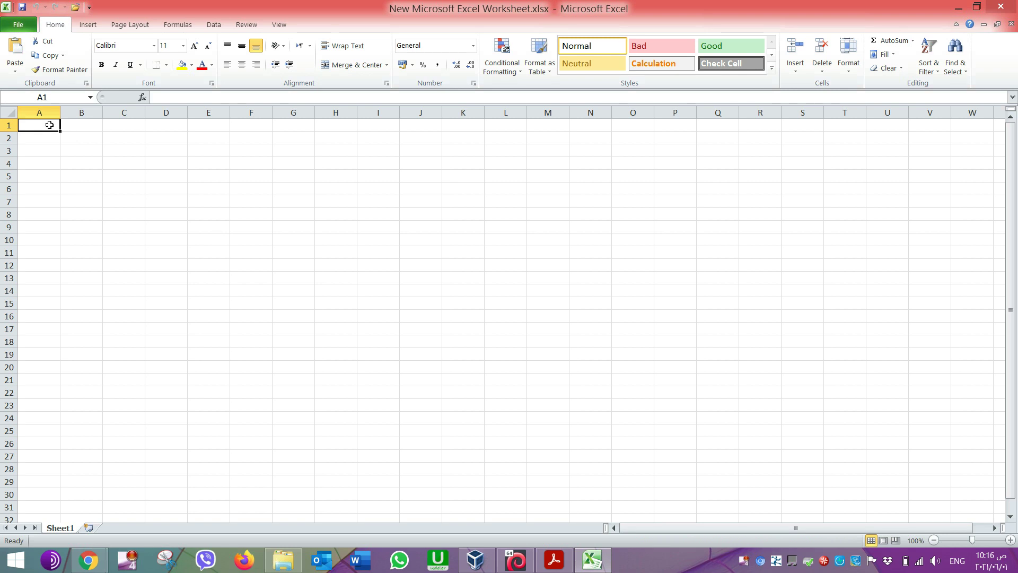
# Enter the column headers N0, Names and Comp in cells A1 to C1.
pyautogui.write('N0')
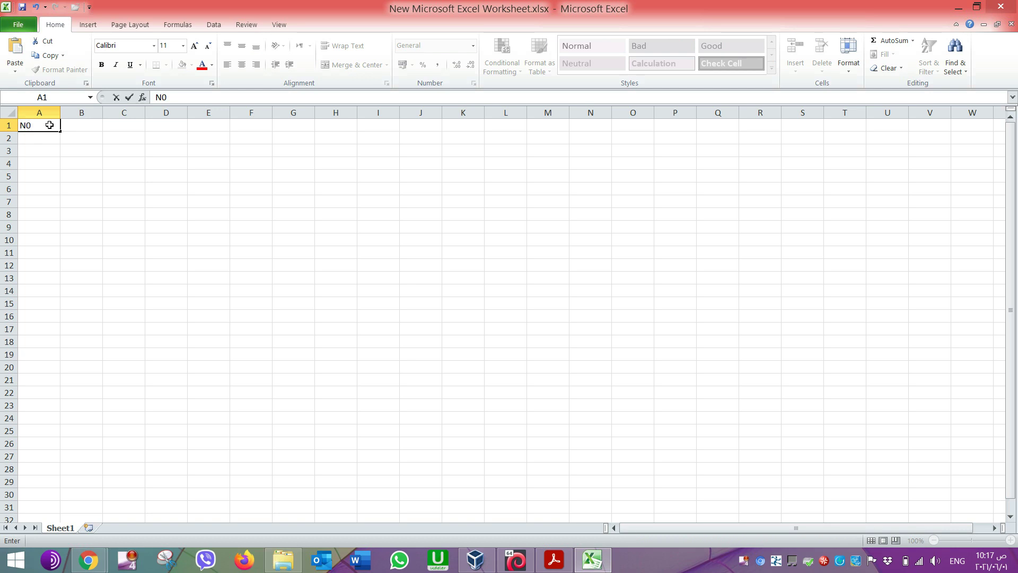
pyautogui.press('Tab')
pyautogui.write('Names')
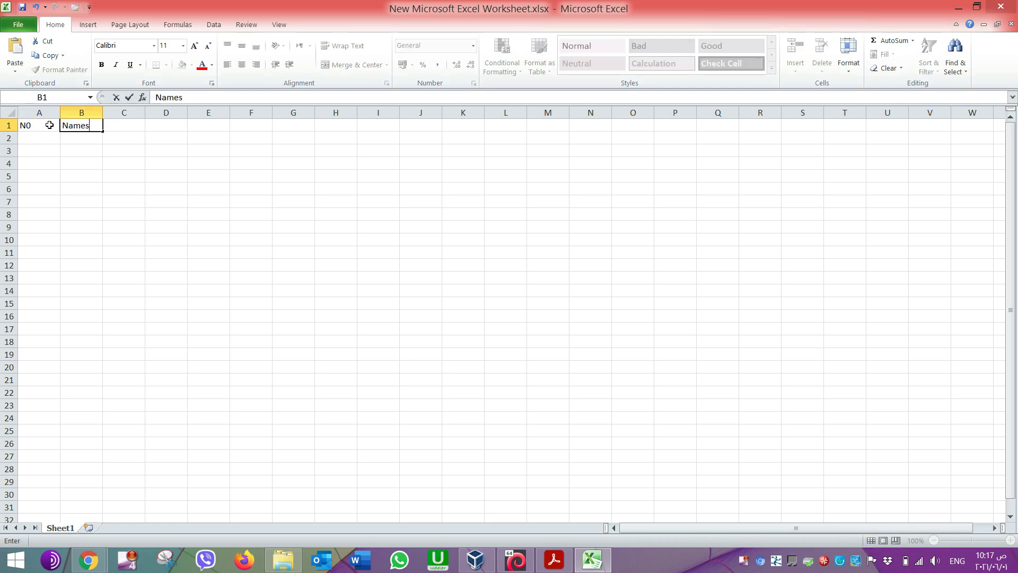
pyautogui.press('Tab')
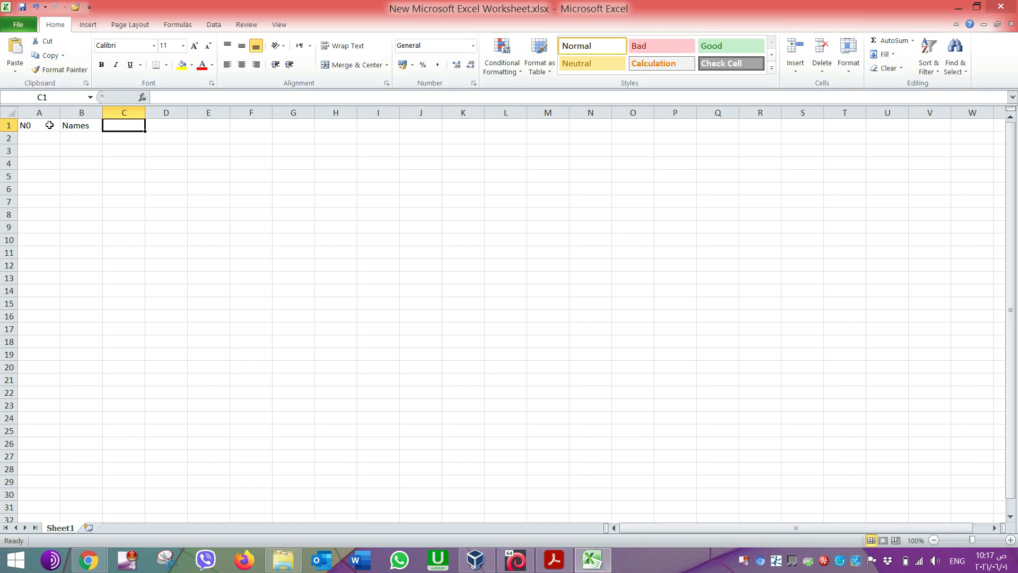
pyautogui.write('Comp')
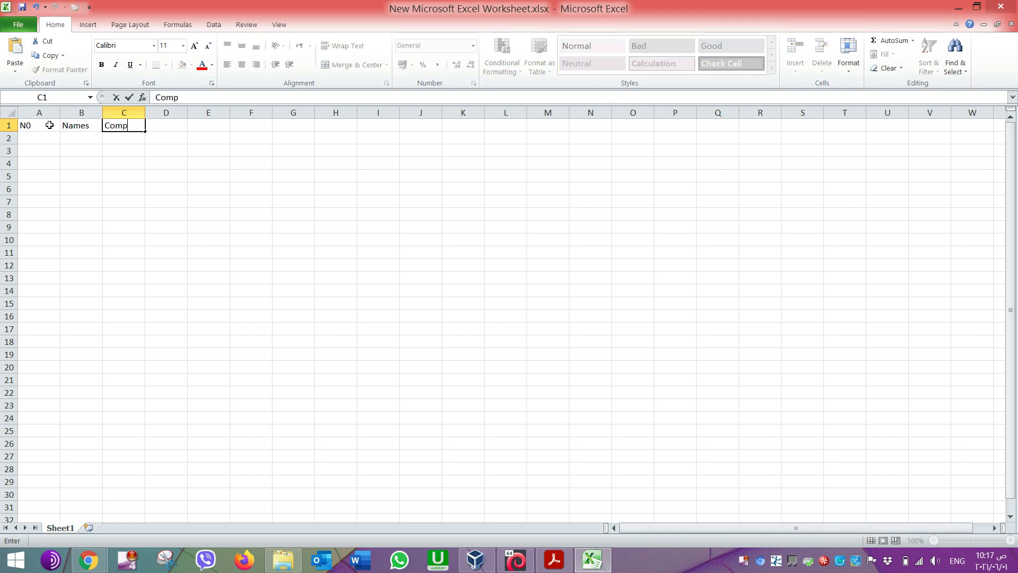
pyautogui.press('Tab')
# Enter the column headers Clor, HR and Disg in cells D1 to F1.
pyautogui.press('Tab')
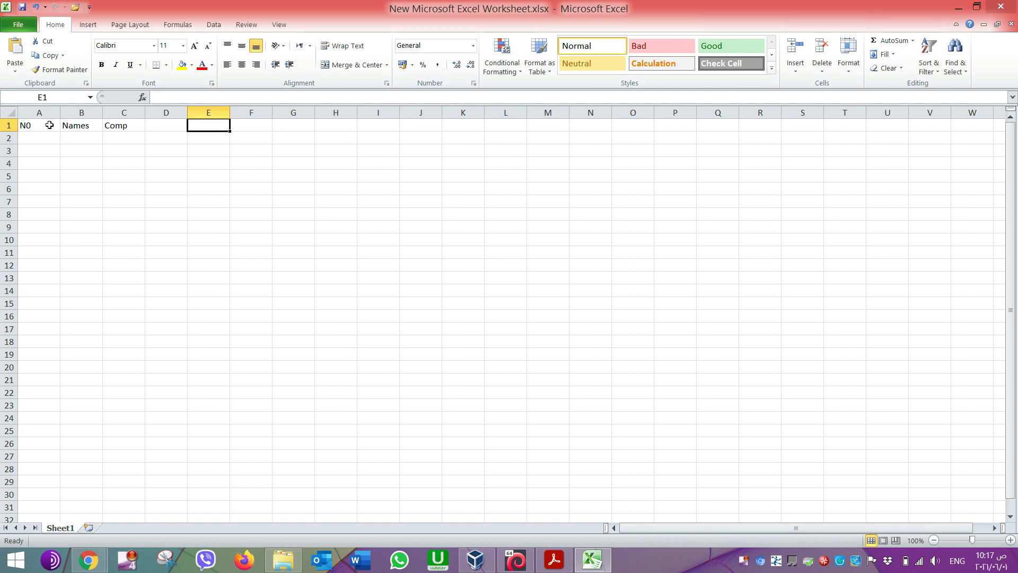
pyautogui.press('Left')
pyautogui.write('C')
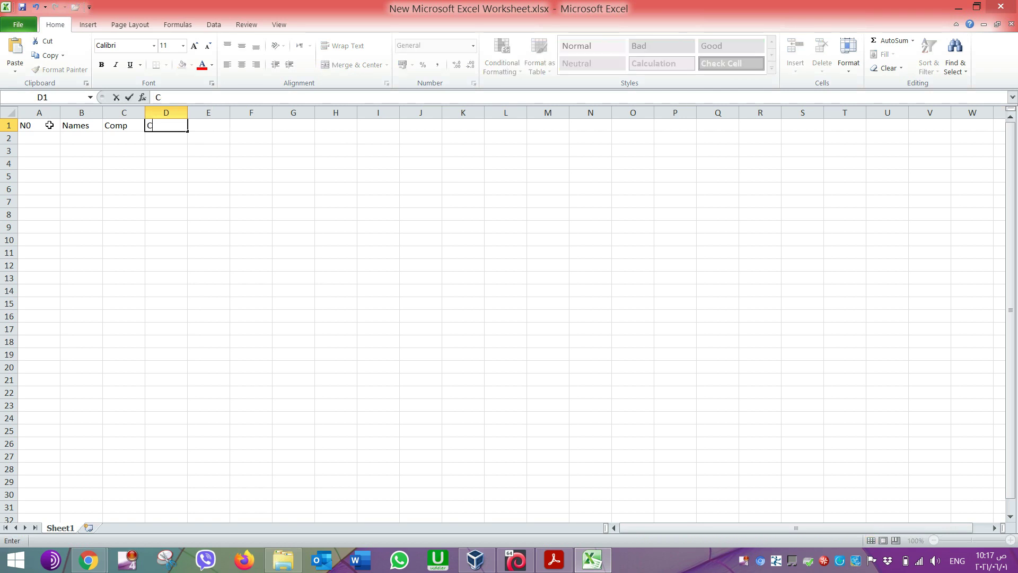
pyautogui.write('lor')
pyautogui.press('Tab')
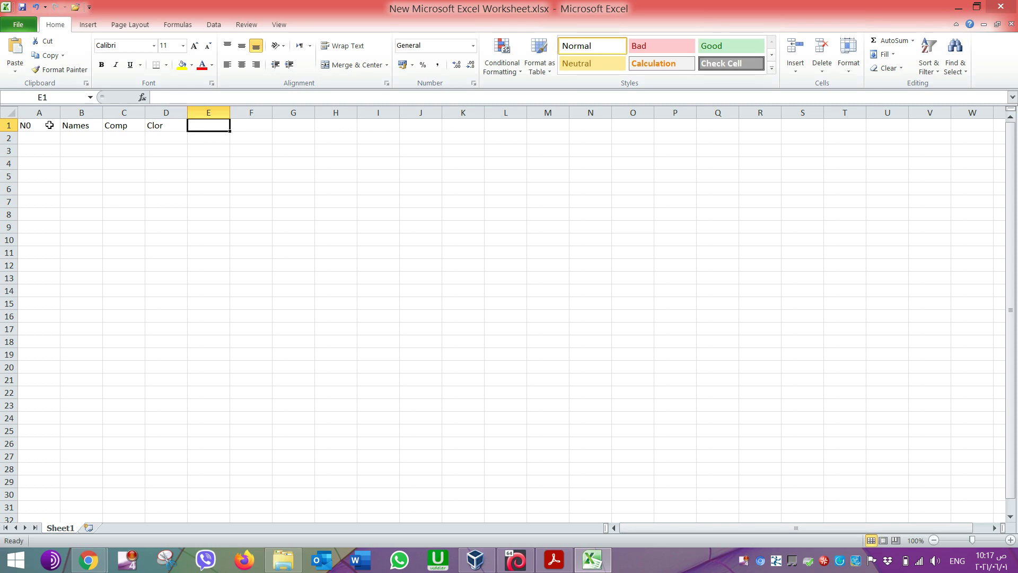
pyautogui.write('HR')
pyautogui.press('Tab')
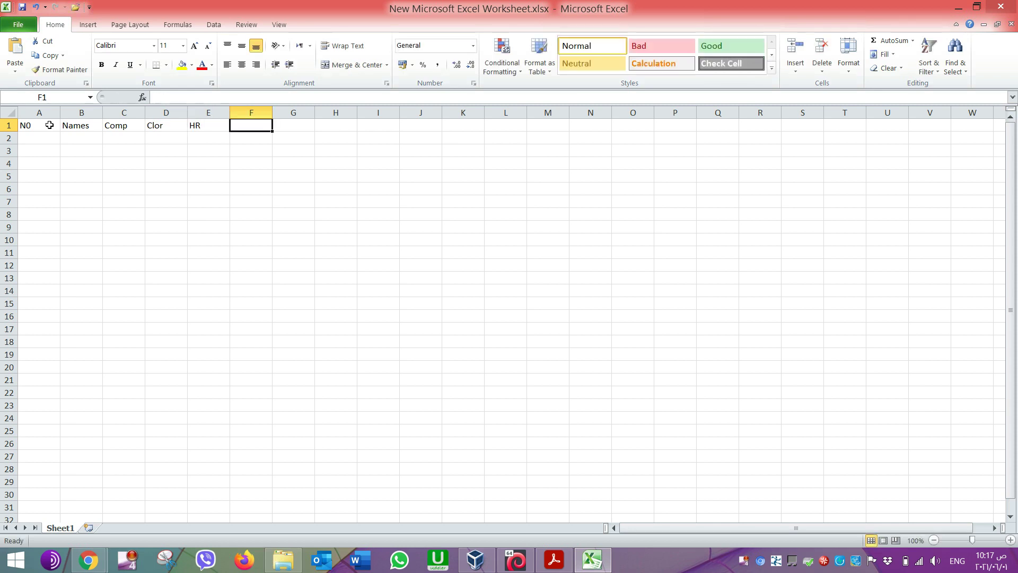
pyautogui.write('Dig')
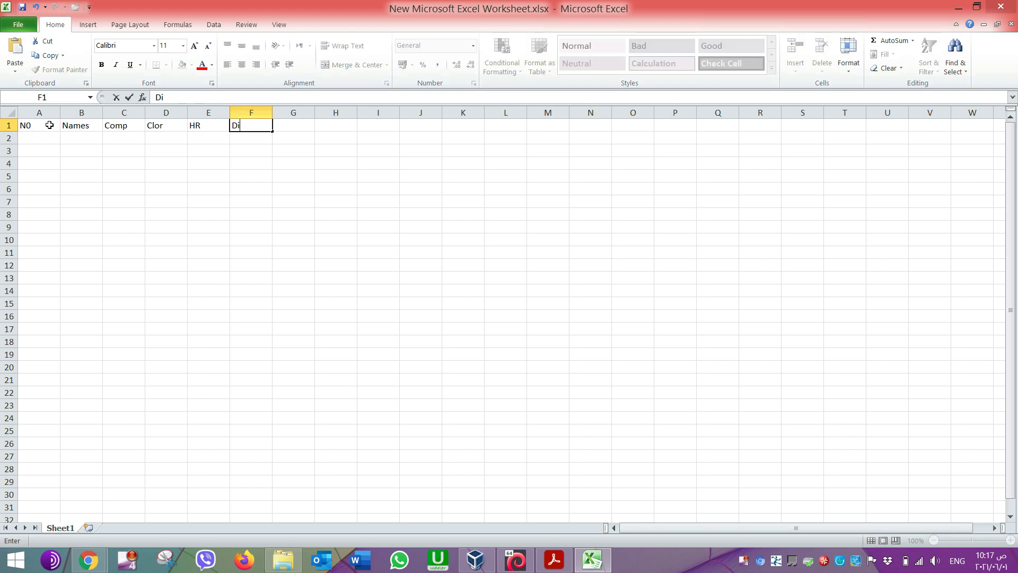
pyautogui.press('BackSpace')
pyautogui.press('BackSpace')
pyautogui.write('isg')
# Number the rows 1 to 4 in cells A2 to A5 under the N0 header.
pyautogui.click(45, 142)
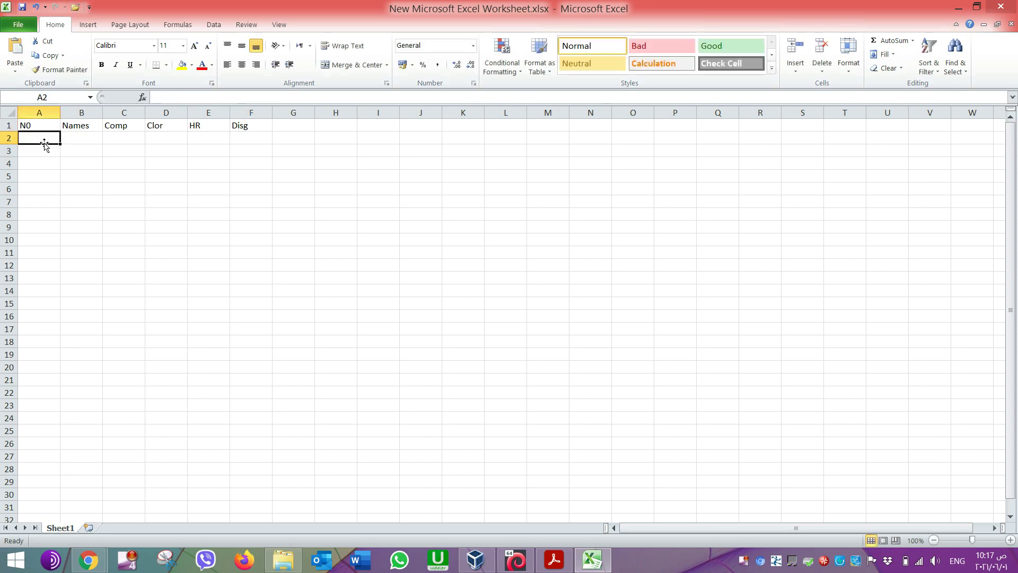
pyautogui.write('1')
pyautogui.press('Return')
pyautogui.write('23')
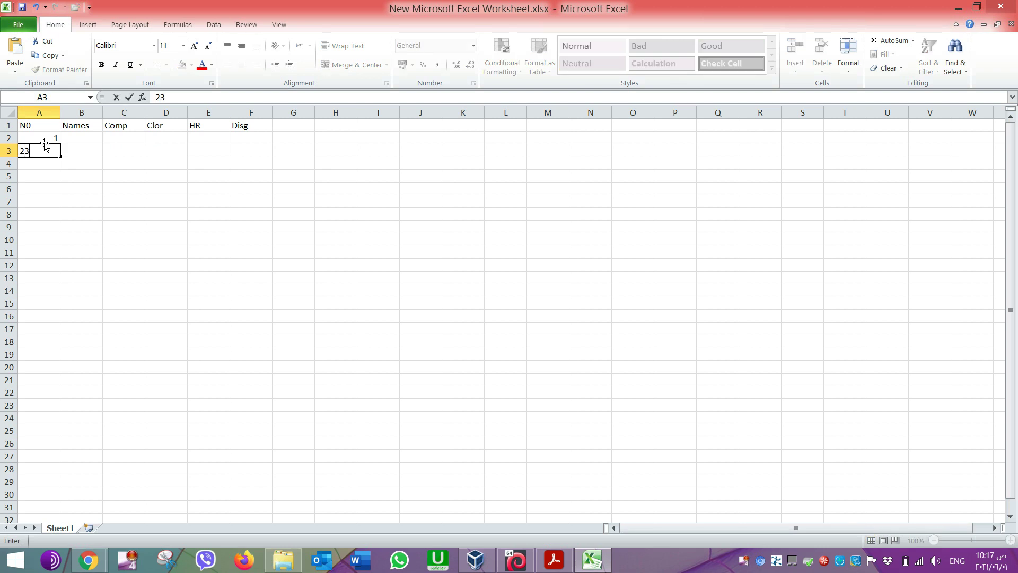
pyautogui.press('BackSpace')
pyautogui.press('Return')
pyautogui.write('3')
pyautogui.press('Return')
pyautogui.write('4')
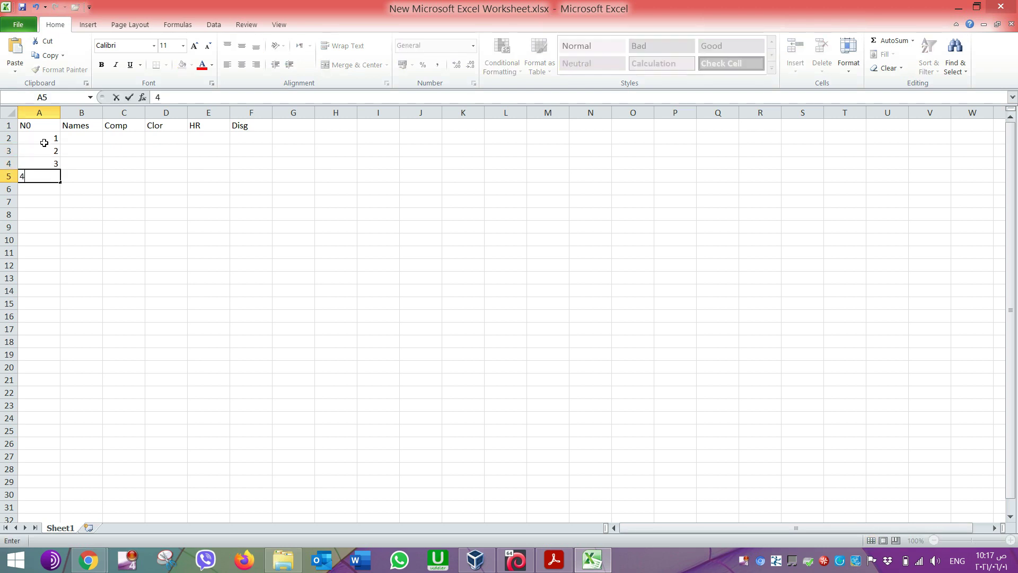
pyautogui.press('Tab')
# Enter the first names of the first two people in cells B2 and B3.
pyautogui.press('Tab')
pyautogui.press('Left')
pyautogui.press('Left')
pyautogui.press('Up')
pyautogui.press('Up')
pyautogui.press('Up')
pyautogui.press('Right')
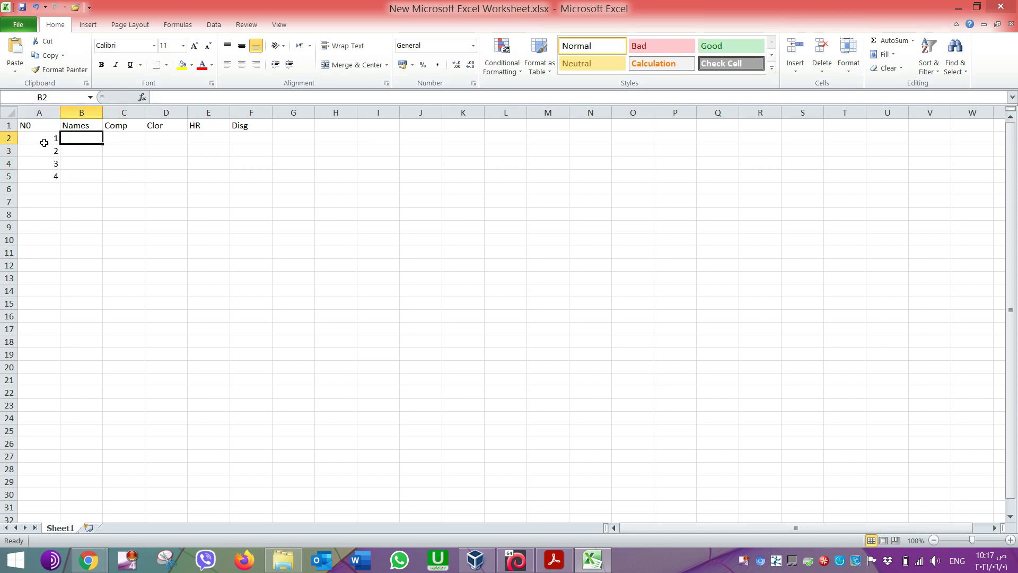
pyautogui.write('Ali')
pyautogui.press('Return')
pyautogui.write('Adam')
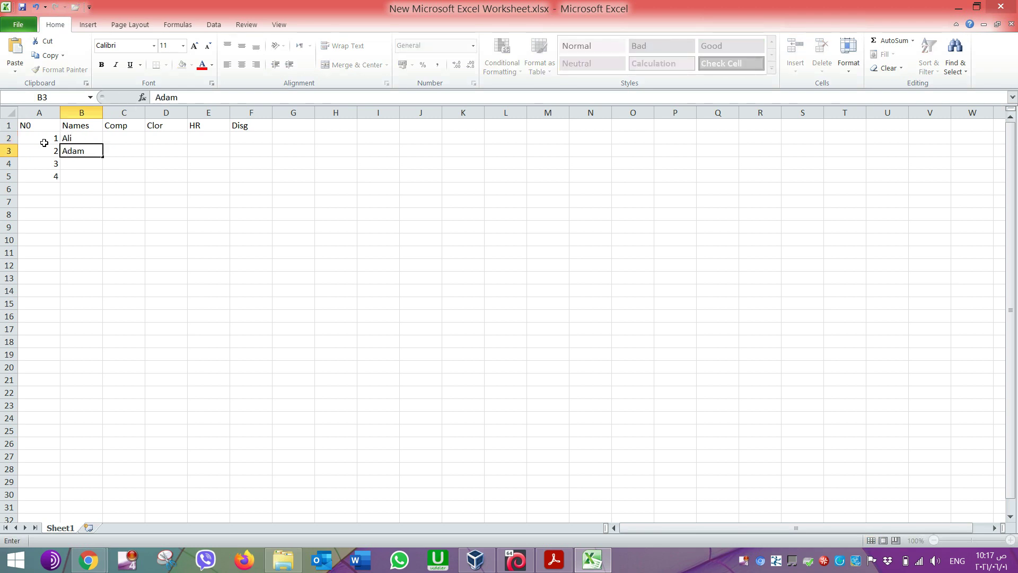
pyautogui.press('Return')
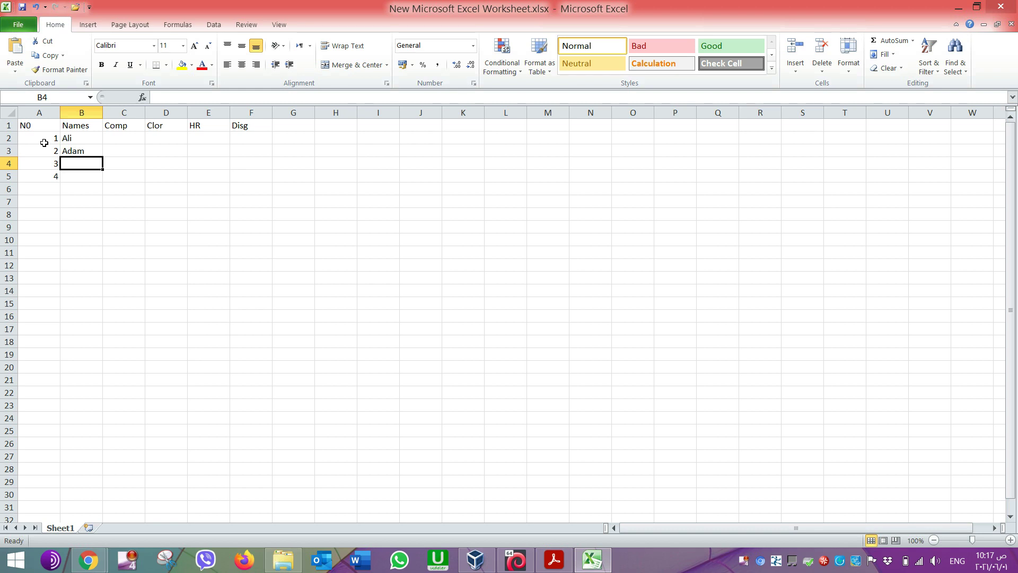
# Enter the first names of the third and fourth people in cells B4 and B5.
pyautogui.write('S')
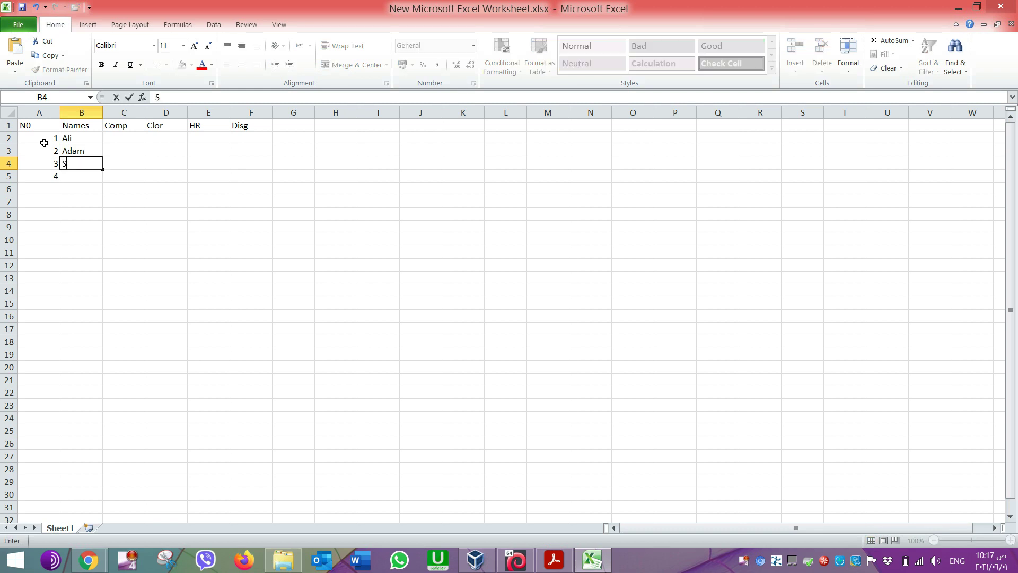
pyautogui.write('a')
pyautogui.press('BackSpace')
pyautogui.write('ara')
pyautogui.press('Return')
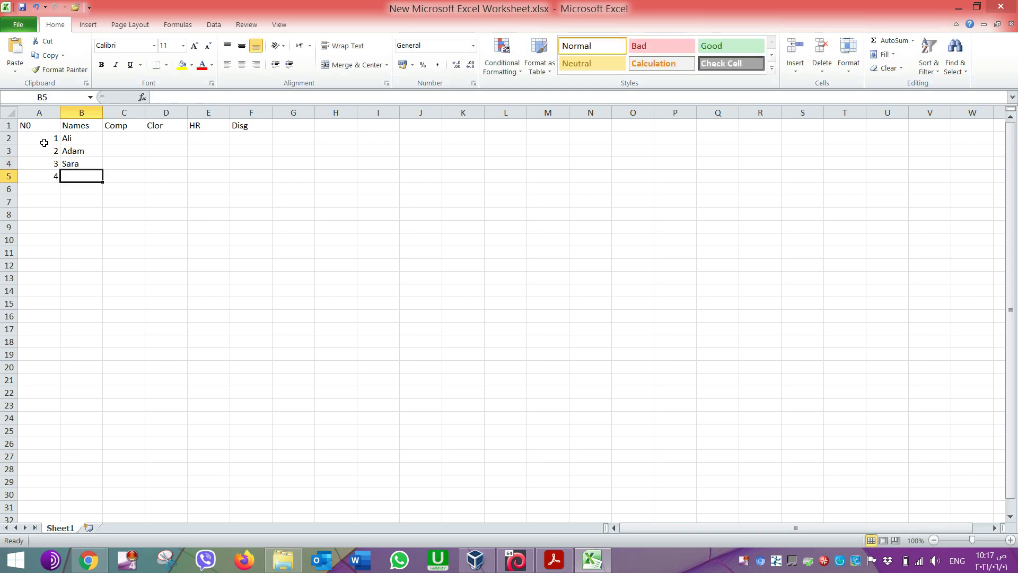
pyautogui.write('Saja')
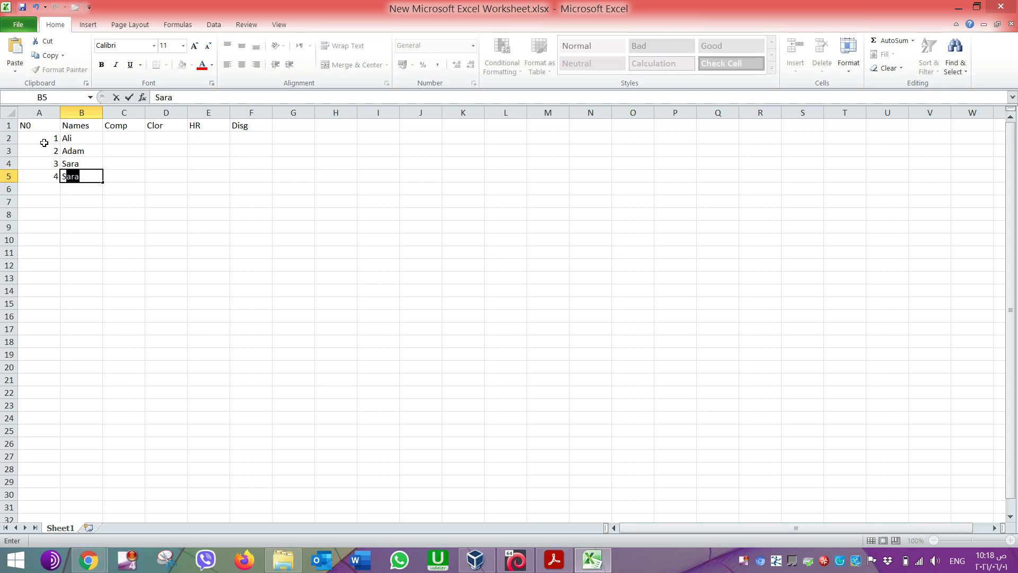
# Fill the Comp column, cells C2 to C5, with the values 78, 98, 66 and 90.
pyautogui.click(113, 136)
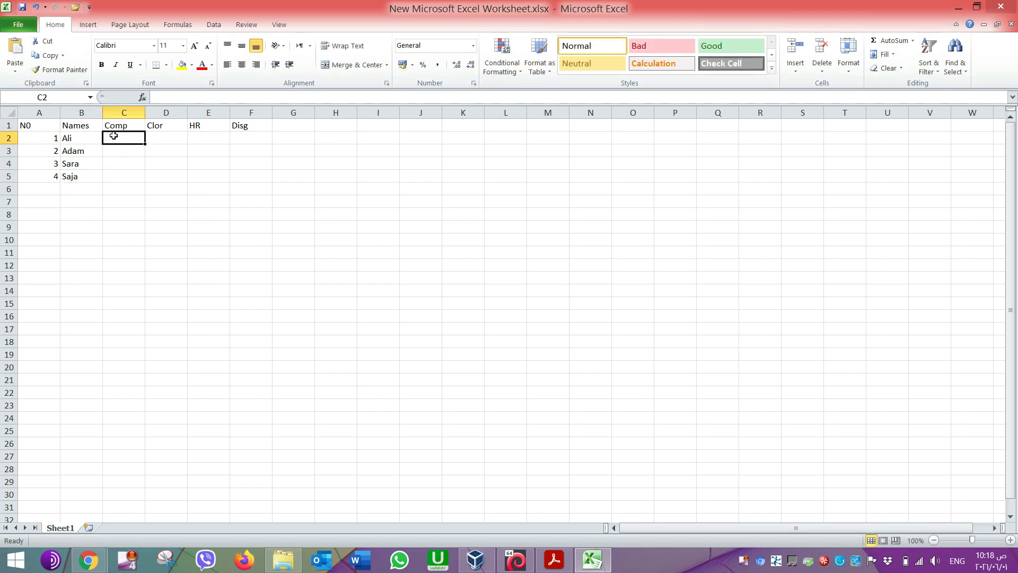
pyautogui.write('78')
pyautogui.press('Return')
pyautogui.write('98')
pyautogui.press('Return')
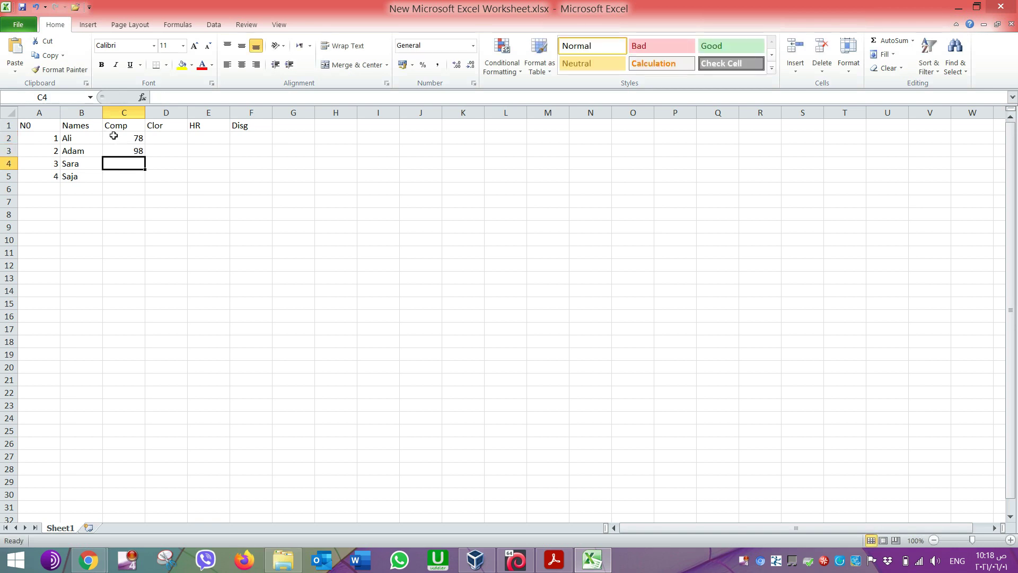
pyautogui.write('66')
pyautogui.press('Return')
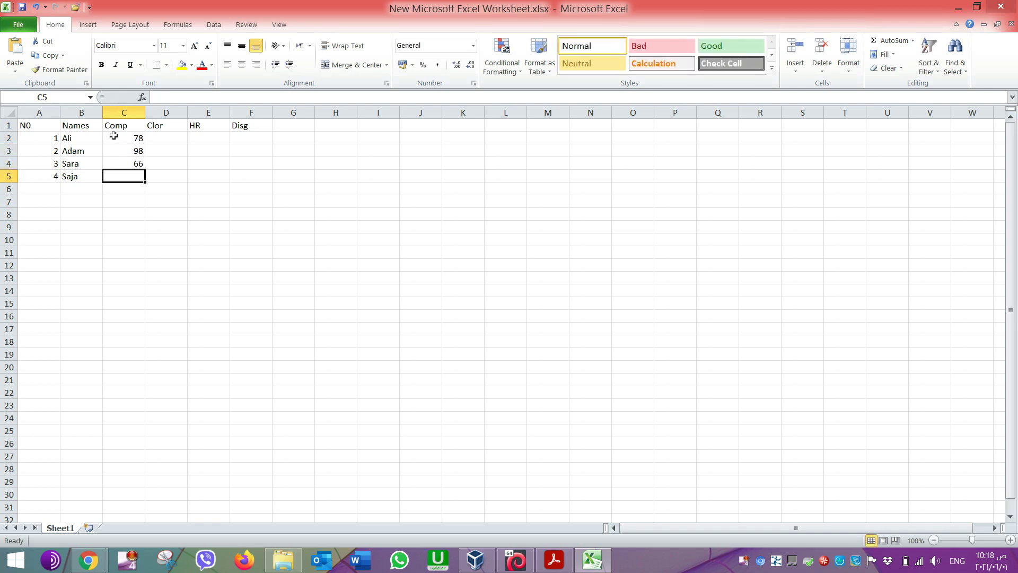
pyautogui.write('90')
pyautogui.press('Right')
# Fill the Clor column, cells D2 to D5, with the values 75, 65, 33 and 43.
pyautogui.press('Up')
pyautogui.press('Up')
pyautogui.press('Up')
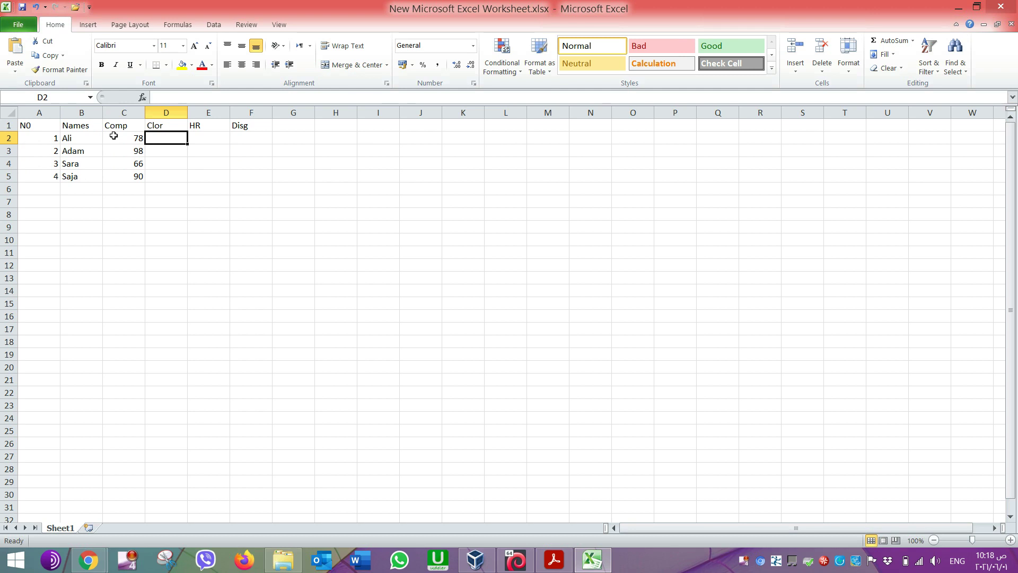
pyautogui.write('75')
pyautogui.press('Return')
pyautogui.write('65')
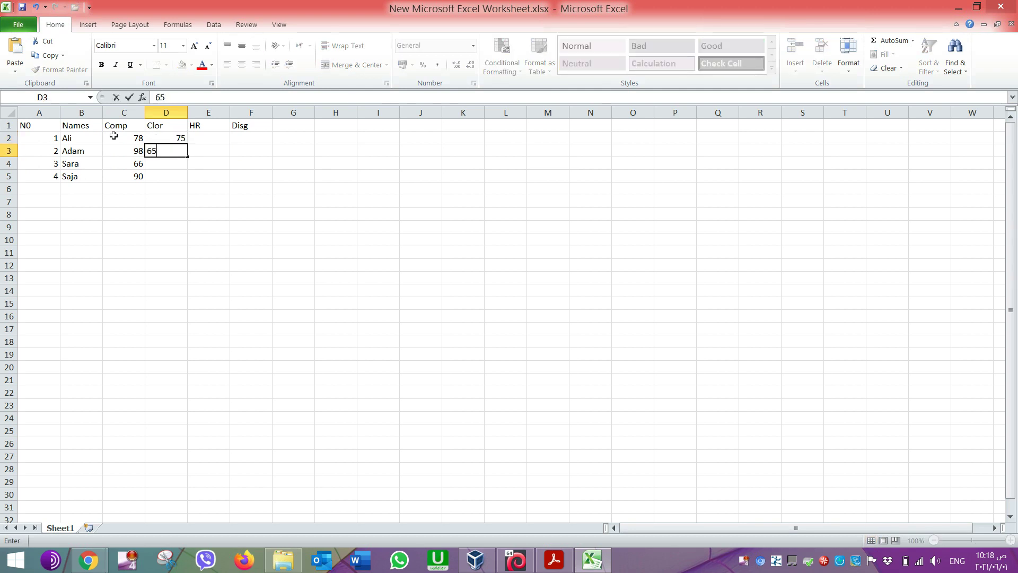
pyautogui.press('Return')
pyautogui.write('33')
pyautogui.press('Return')
pyautogui.write('43')
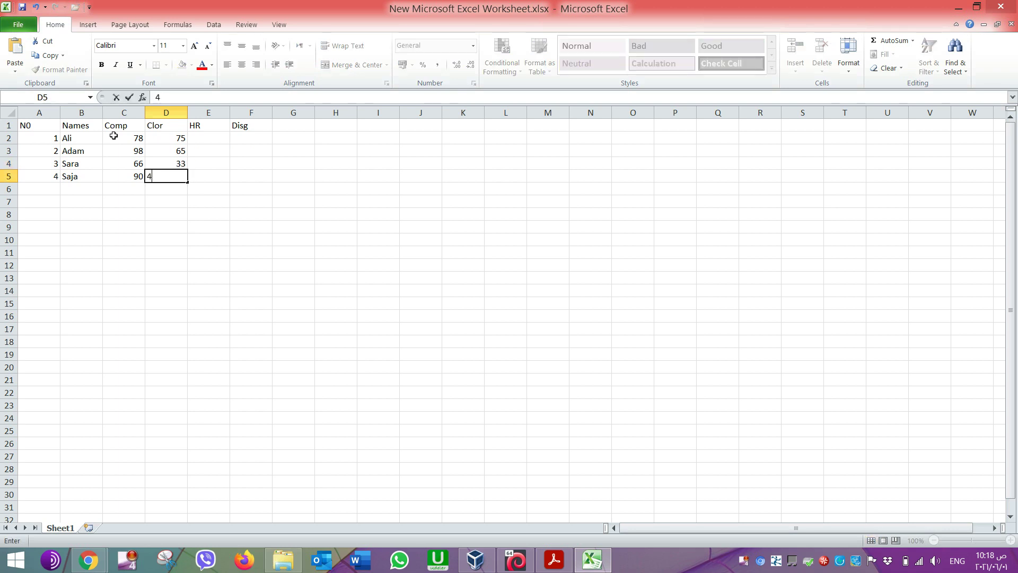
pyautogui.press('Tab')
# Fill the HR column, cells E2 to E5, with the values 34, 33, 67 and 78.
pyautogui.press('Up')
pyautogui.press('Up')
pyautogui.press('Up')
pyautogui.write('34')
pyautogui.press('Return')
pyautogui.write('33')
pyautogui.press('Return')
pyautogui.write('67')
pyautogui.press('Return')
pyautogui.write('78')
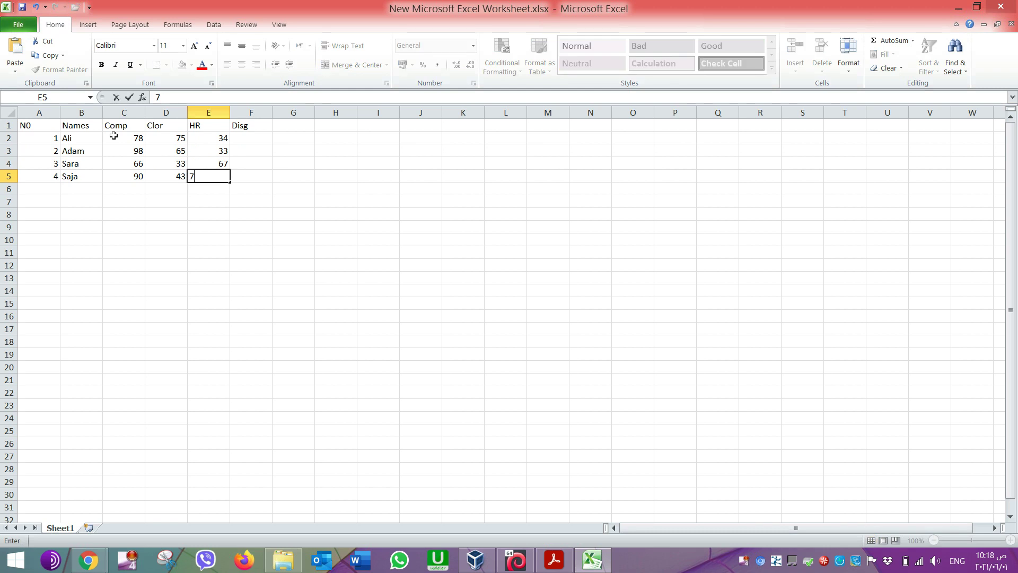
pyautogui.press('Tab')
# Fill the Disg column, cells F2 to F5, with the values 55, 22, 45 and 21.
pyautogui.press('Up')
pyautogui.press('Up')
pyautogui.press('Up')
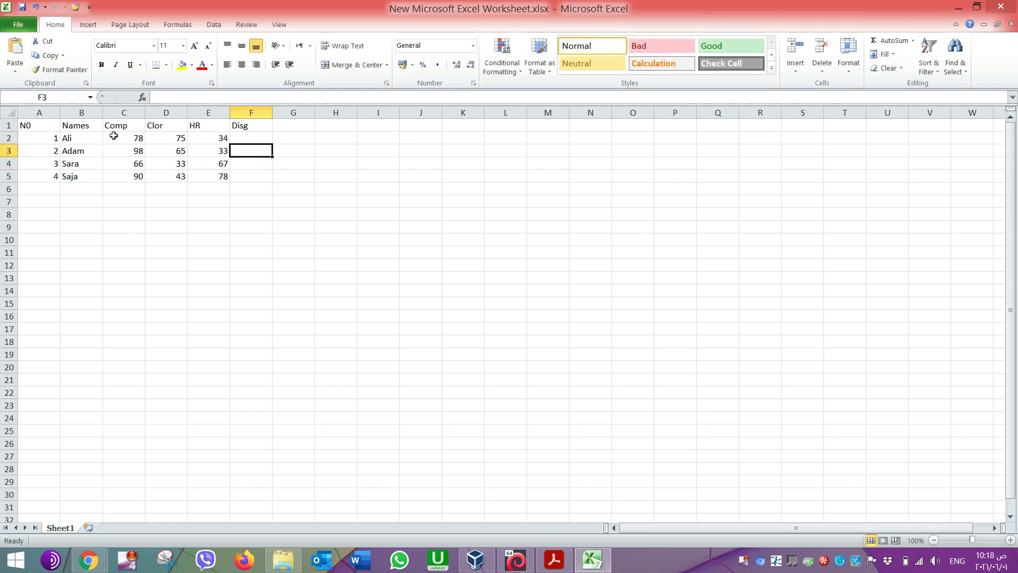
pyautogui.write('55')
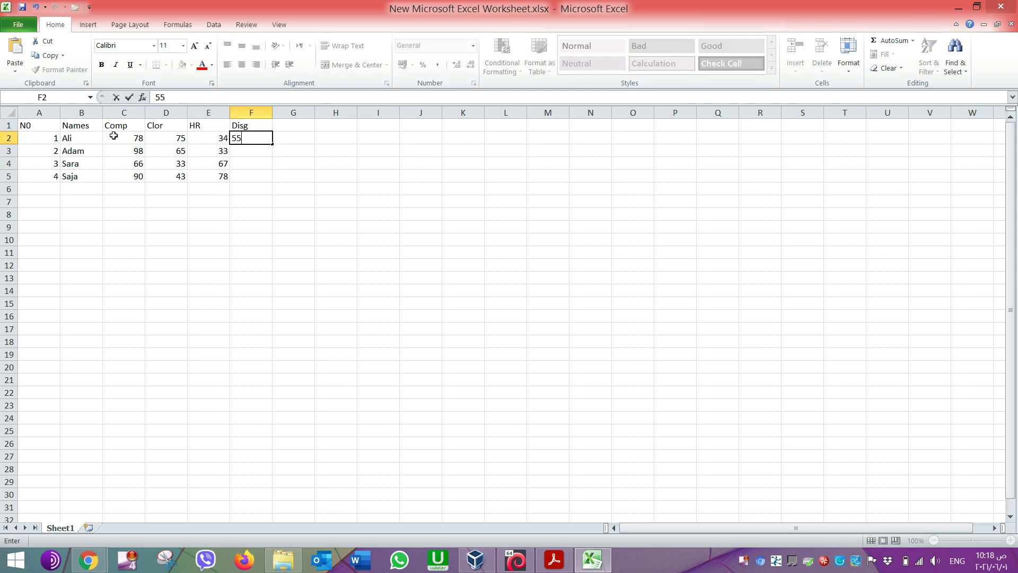
pyautogui.press('Return')
pyautogui.write('22')
pyautogui.press('Return')
pyautogui.write('45')
pyautogui.press('Return')
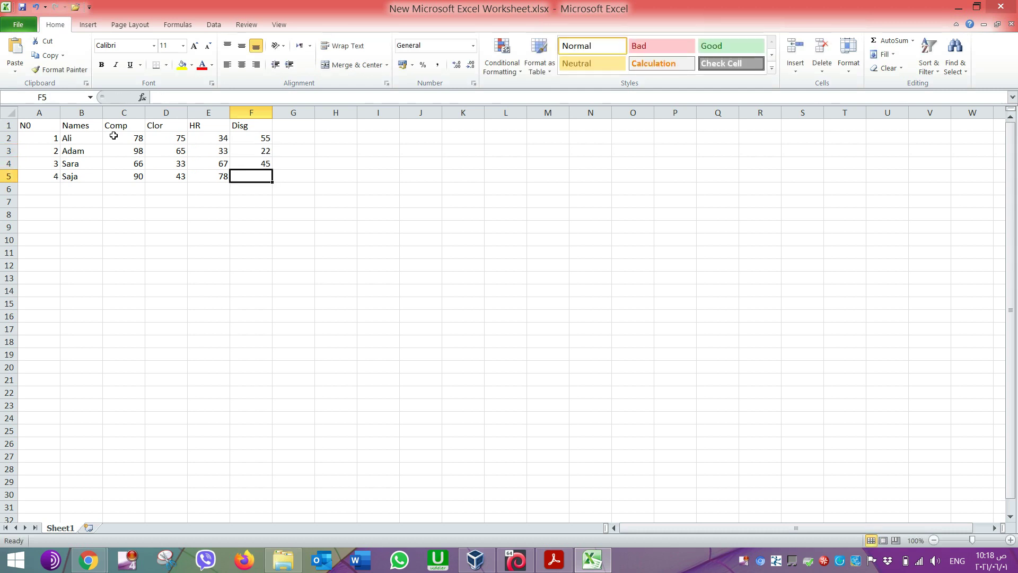
pyautogui.write('21')
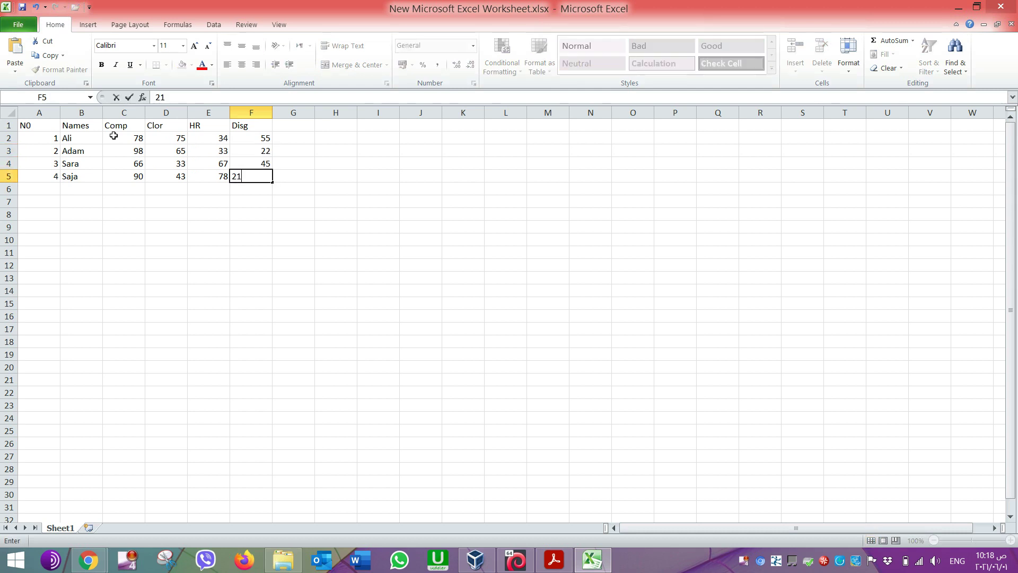
pyautogui.click(143, 204)
# Apply all borders to the table A1:F5 and set its font size to 22.
pyautogui.moveTo(32, 125); pyautogui.dragTo(254, 174)
pyautogui.click(166, 65)
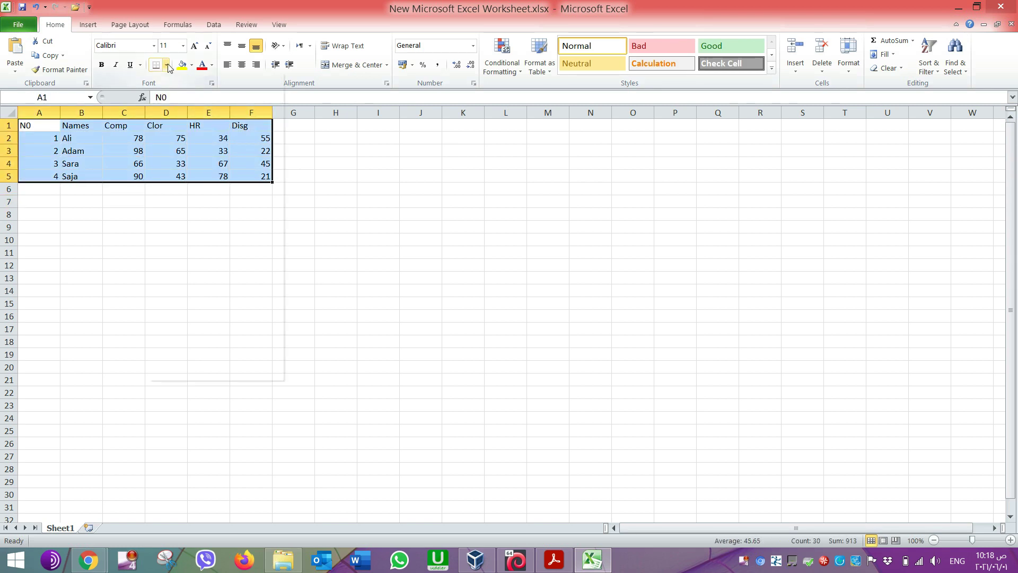
pyautogui.click(169, 168)
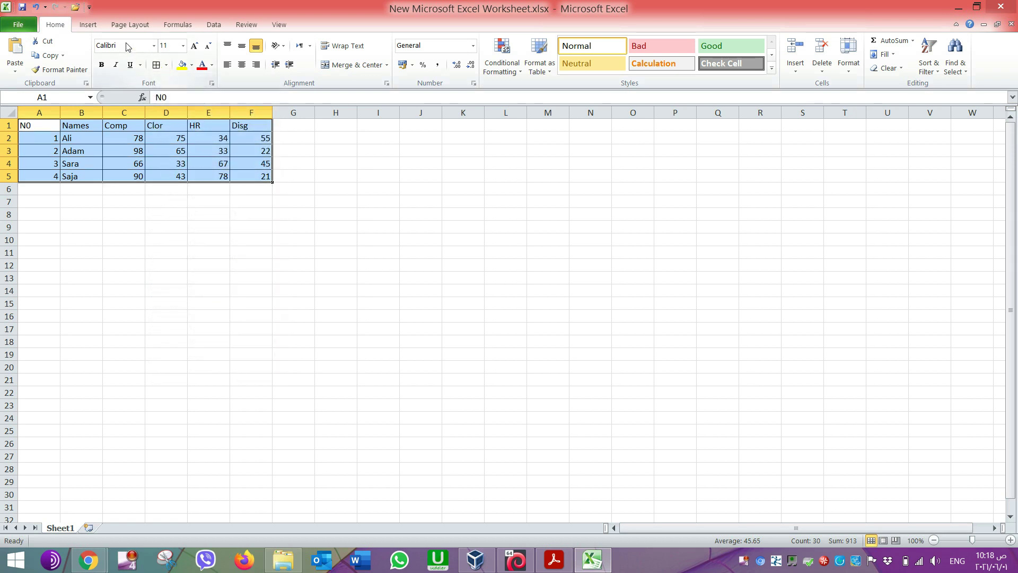
pyautogui.click(164, 46)
pyautogui.write('22')
pyautogui.press('Return')
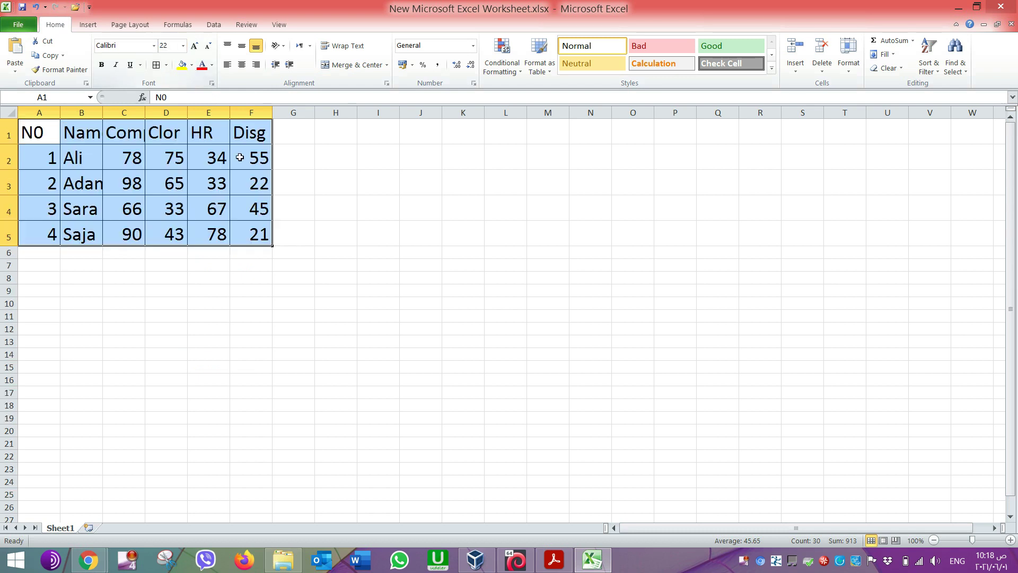
# Center the table contents horizontally and fit the widths of columns A to F to their text.
pyautogui.click(244, 66)
pyautogui.moveTo(60, 113); pyautogui.dragTo(372, 112)
pyautogui.click(411, 190)
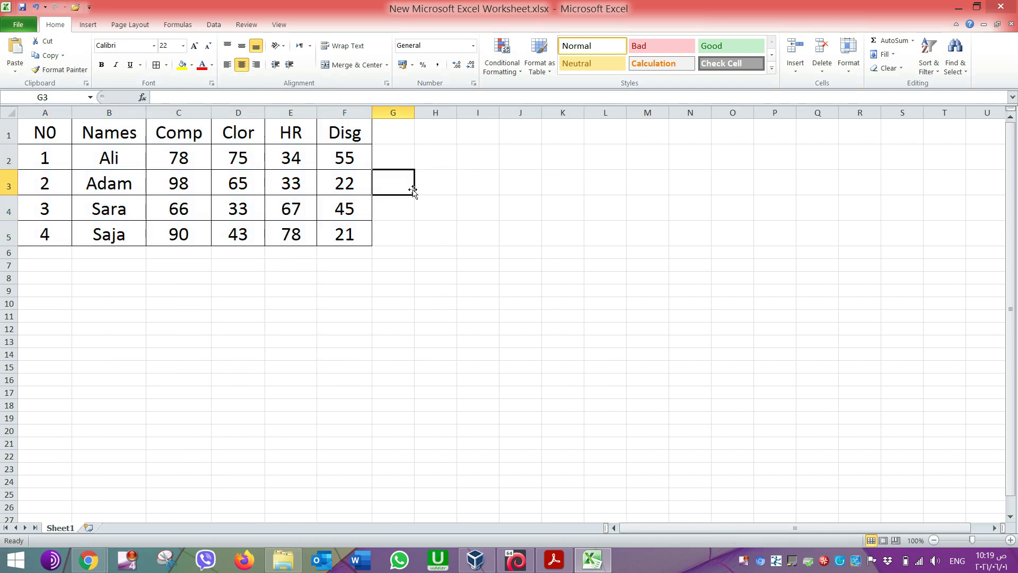
# Start an AND formula in cell H2 with the conditions c2>=50 and d2>=50.
pyautogui.click(426, 157)
pyautogui.moveTo(172, 159); pyautogui.dragTo(330, 159)
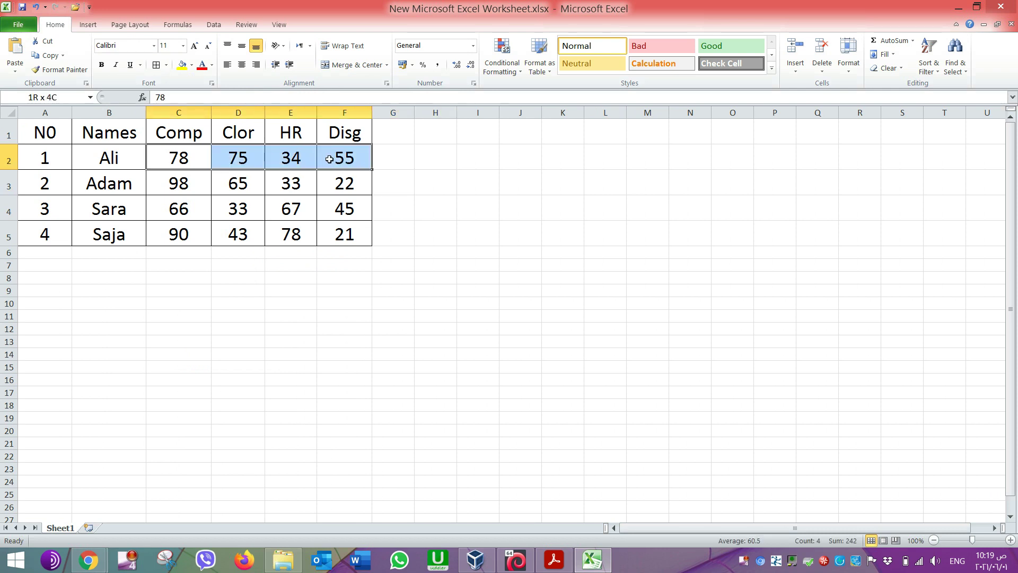
pyautogui.click(432, 165)
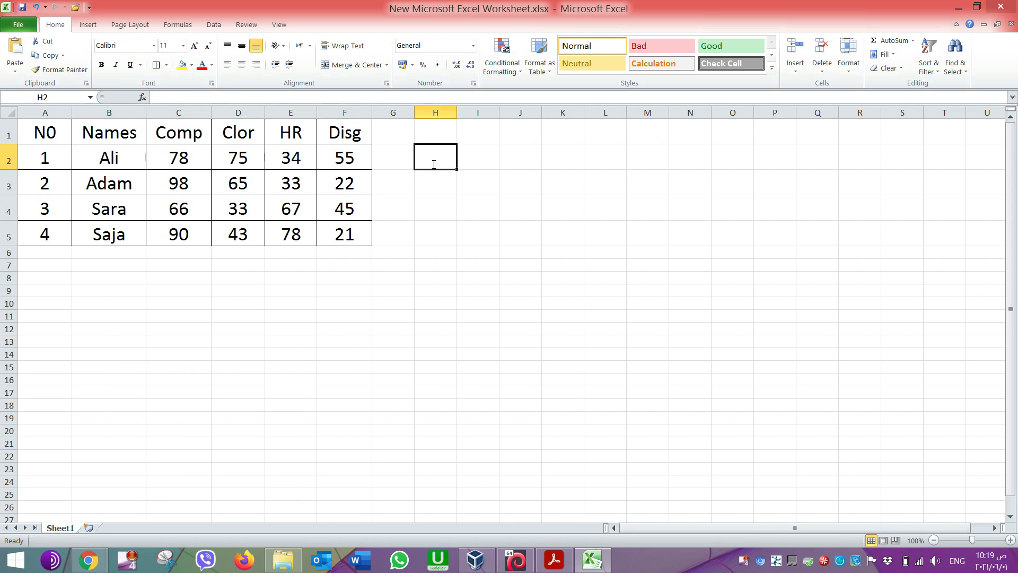
pyautogui.write('=and')
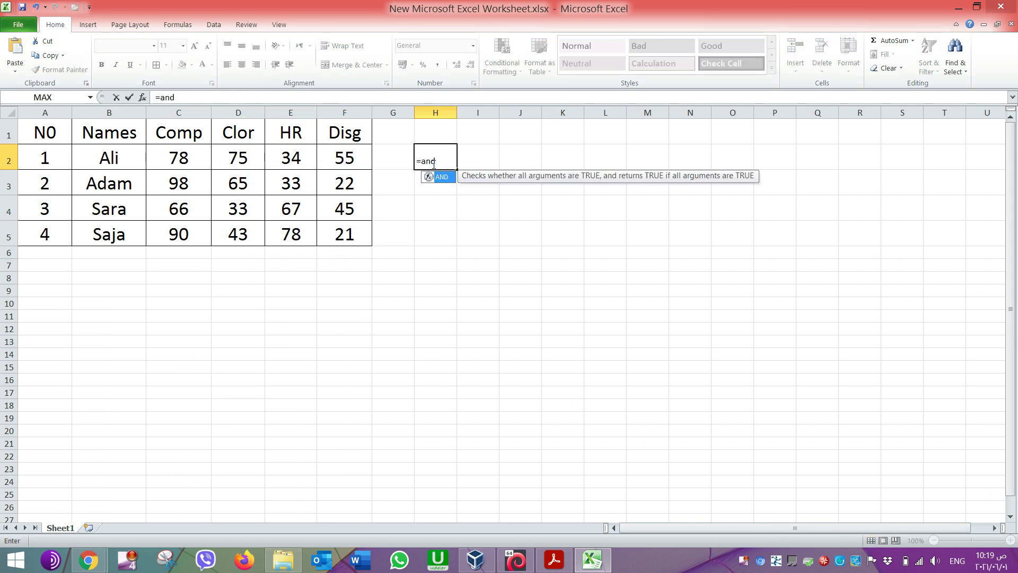
pyautogui.press('Tab')
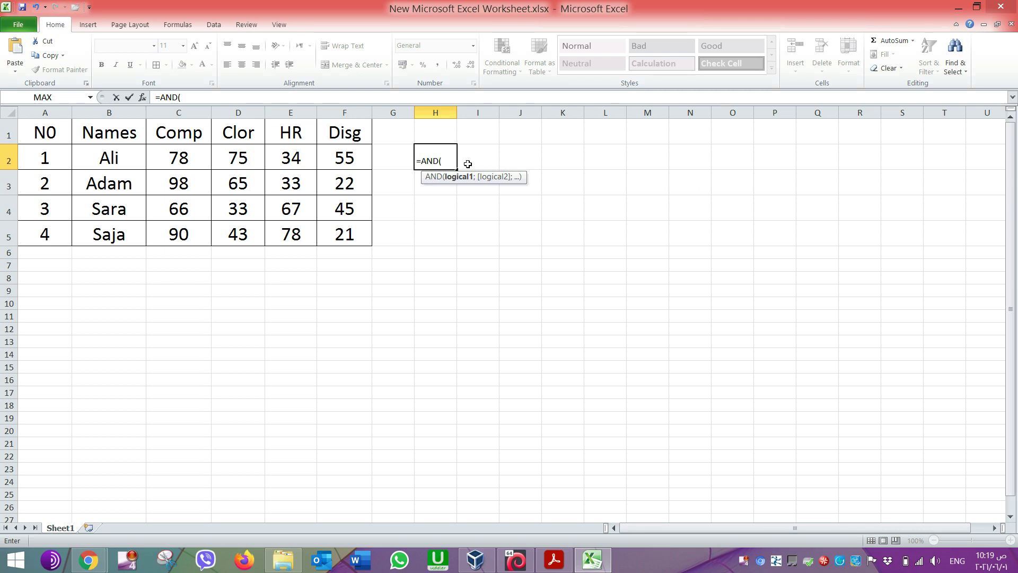
pyautogui.write('c2>=50;')
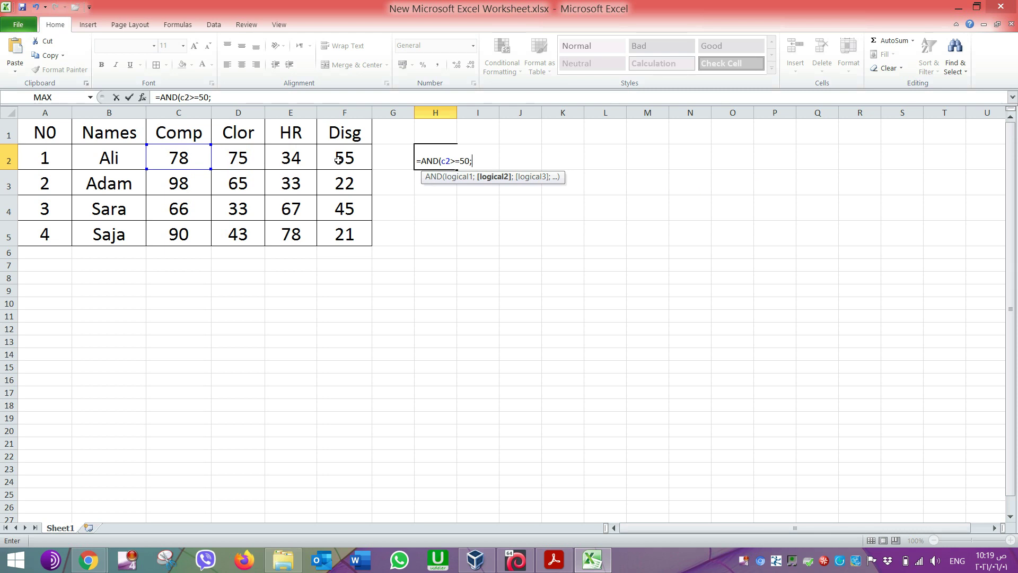
pyautogui.write('d2>=50;')
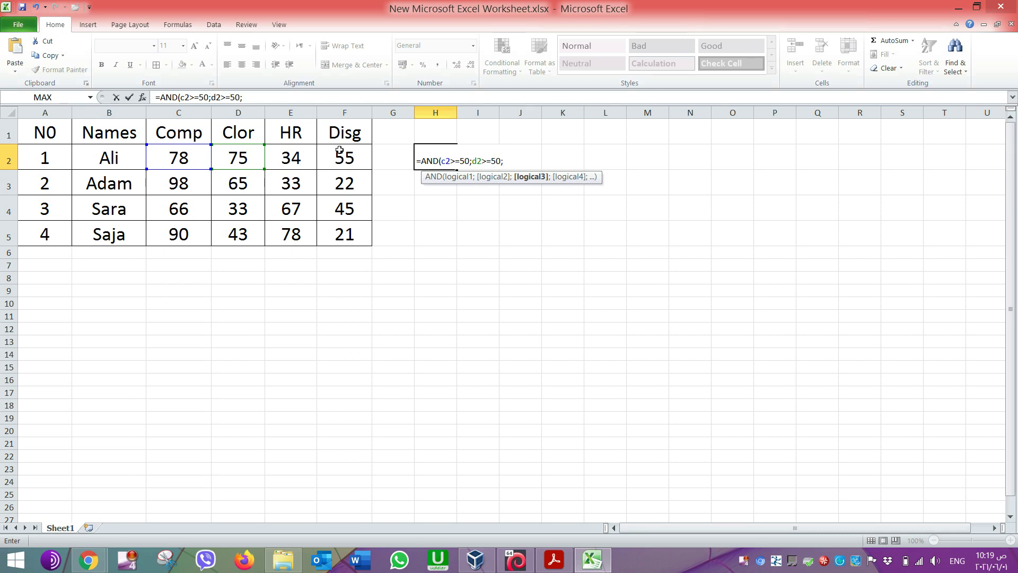
# Extend the AND formula in H2 with the conditions e2>=50 and f2>=50.
pyautogui.write('>=50')
pyautogui.press('BackSpace')
pyautogui.press('BackSpace')
pyautogui.press('BackSpace')
pyautogui.press('BackSpace')
pyautogui.write('e2>=50;')
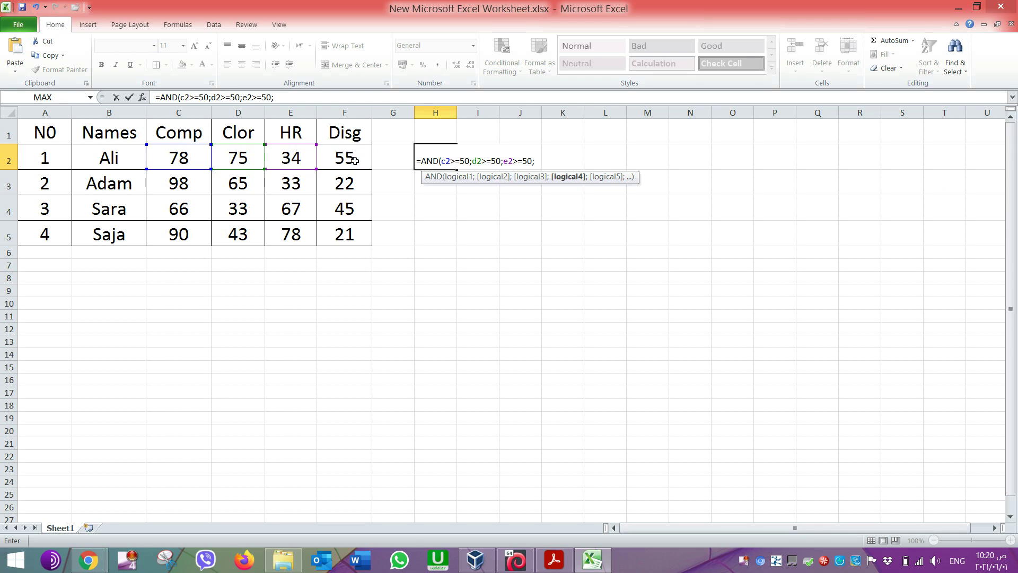
pyautogui.write('f2>=50')
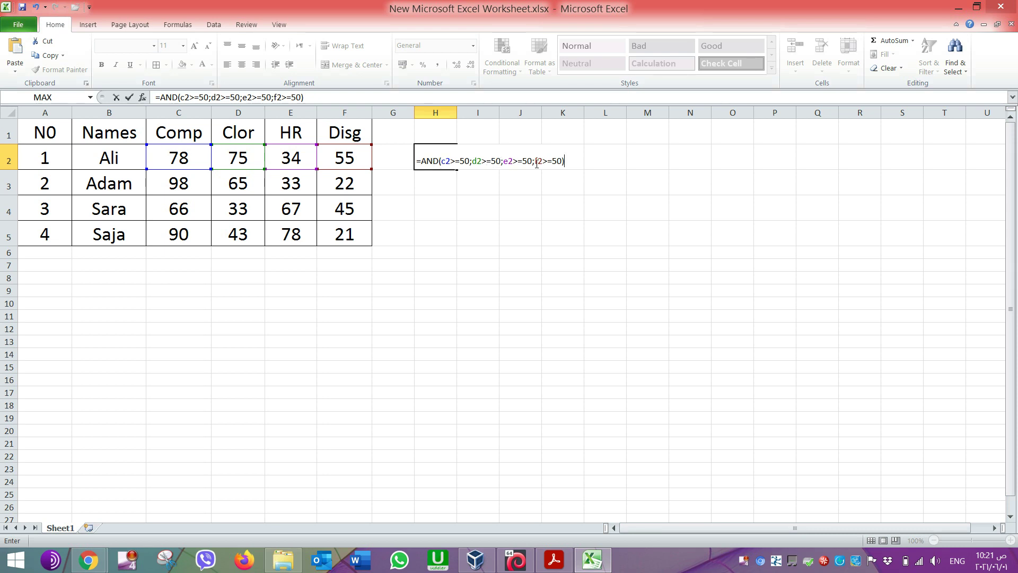
# Review the AND example in EXCEL - LAB 2.pdf in Acrobat Reader and check the Google Meet call before returning to Excel.
pyautogui.click(554, 560)
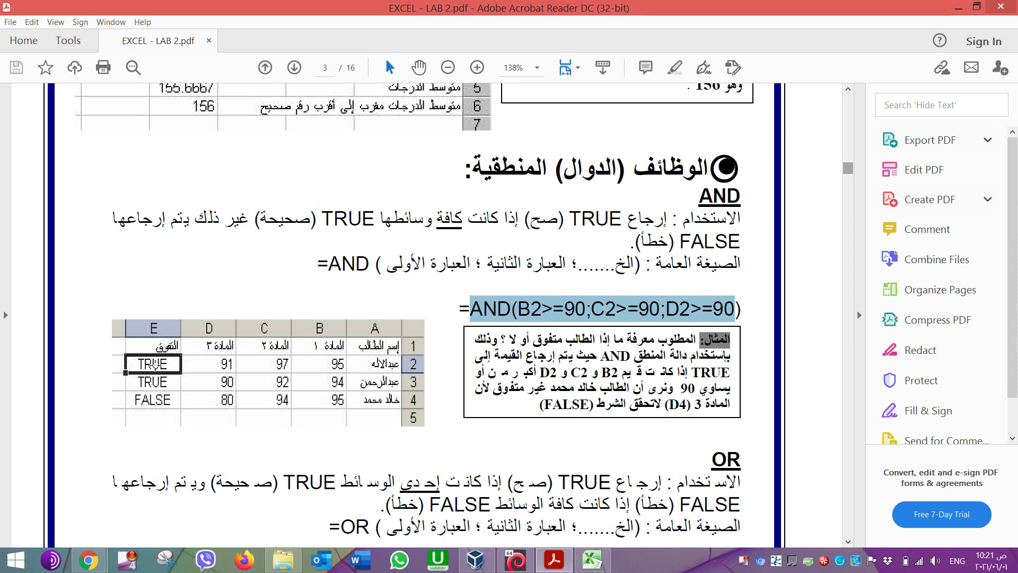
pyautogui.moveTo(89, 559)
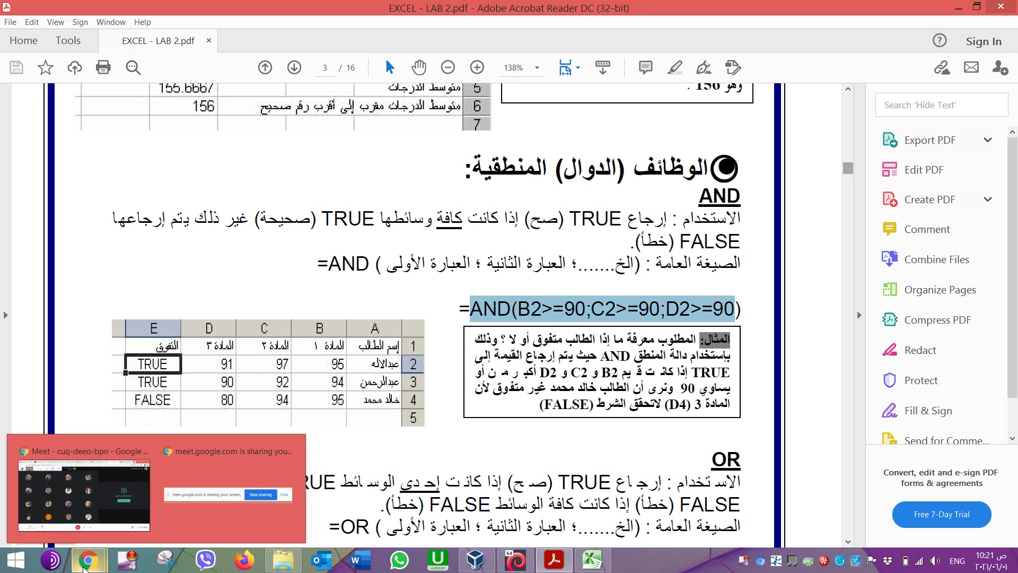
pyautogui.click(85, 500)
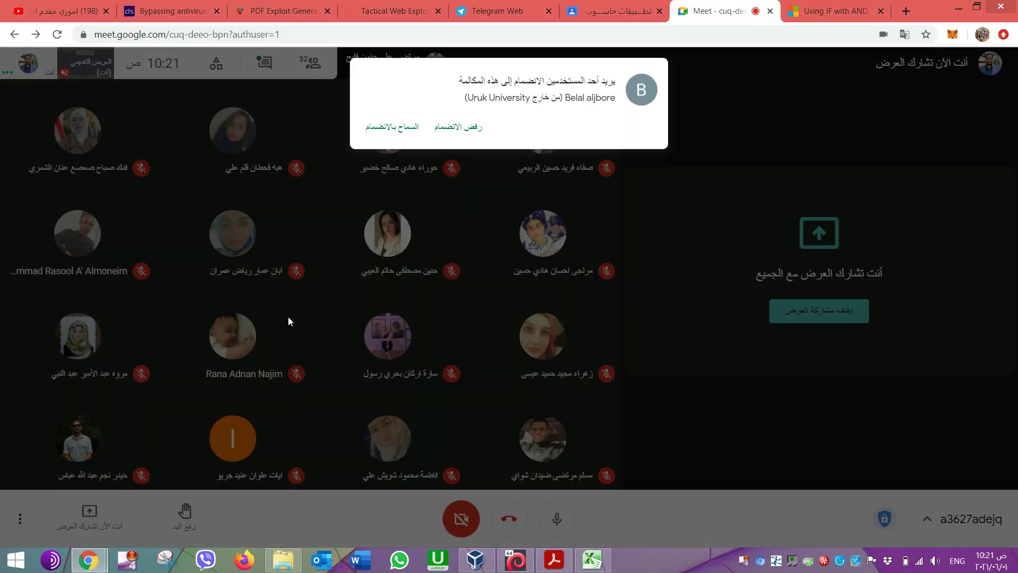
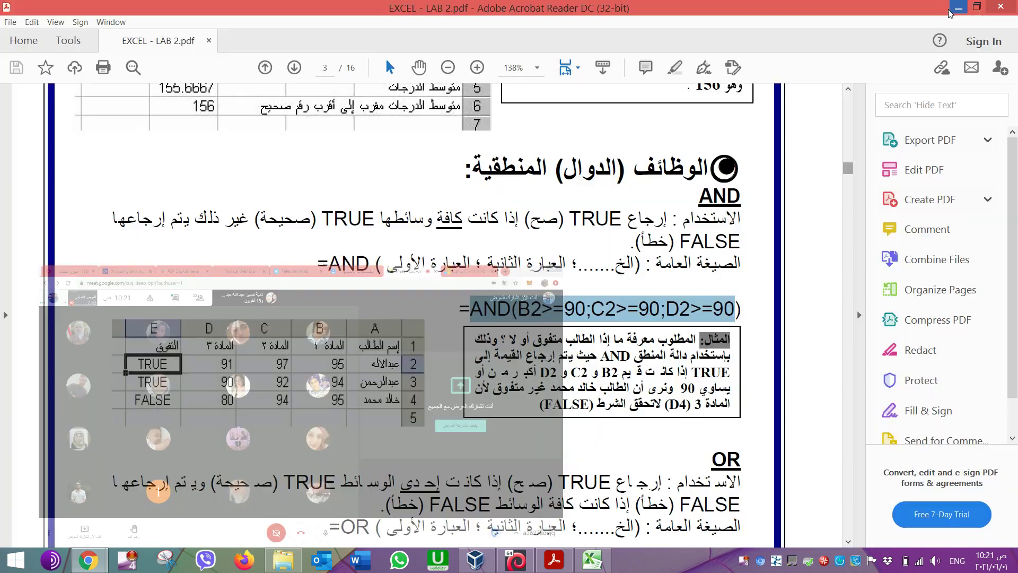
pyautogui.click(591, 561)
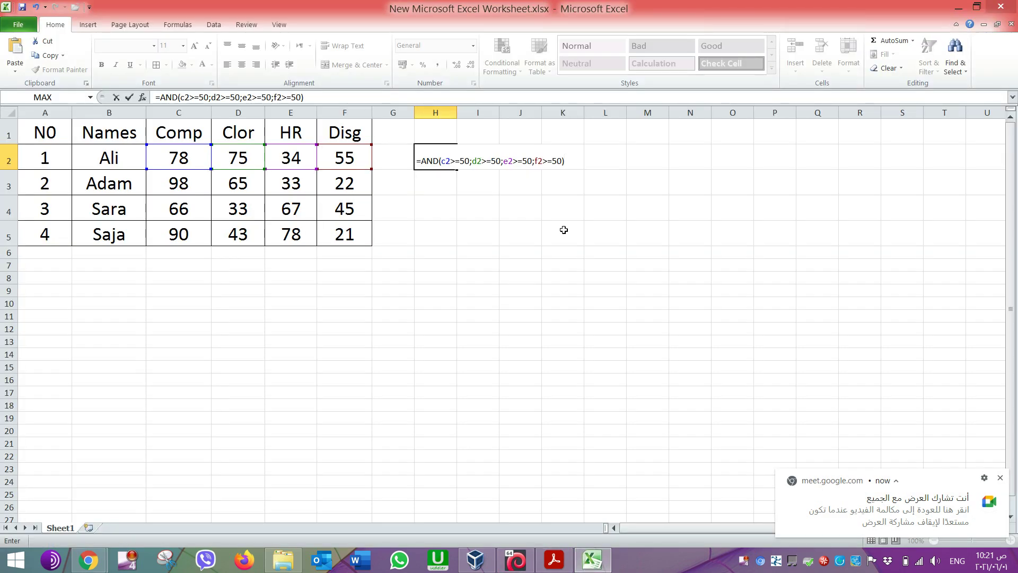
# Commit the AND formula in H2 and enlarge the font of cells H1:H5 to 16.
pyautogui.press('Return')
pyautogui.click(430, 162)
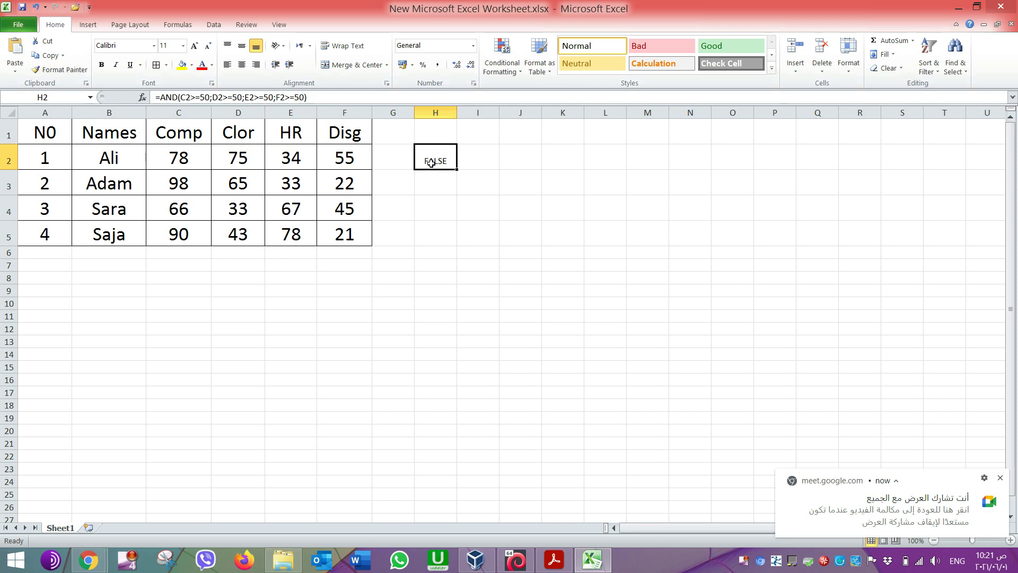
pyautogui.moveTo(424, 133); pyautogui.dragTo(422, 229)
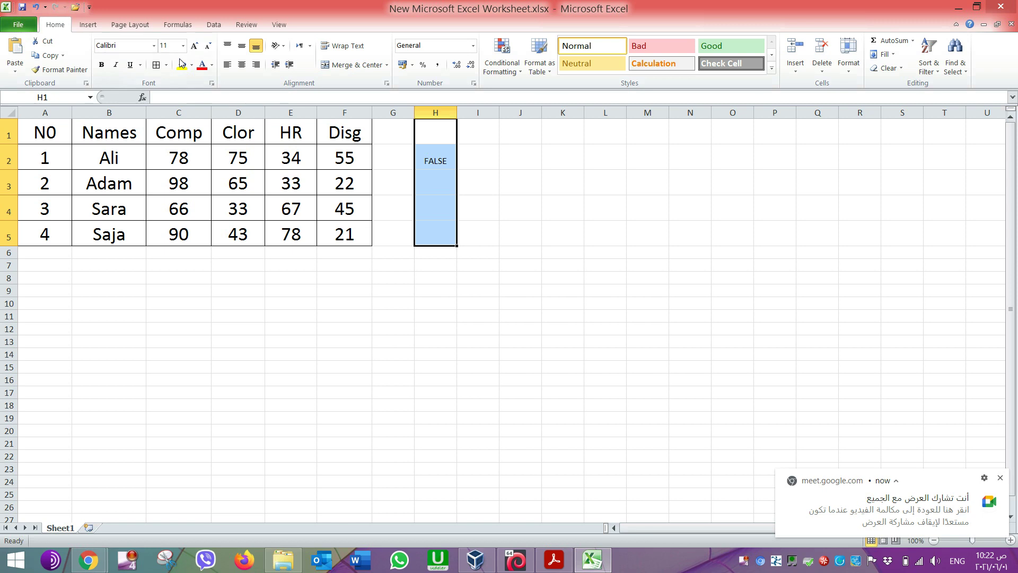
pyautogui.click(194, 46)
pyautogui.click(194, 46)
pyautogui.click(378, 308)
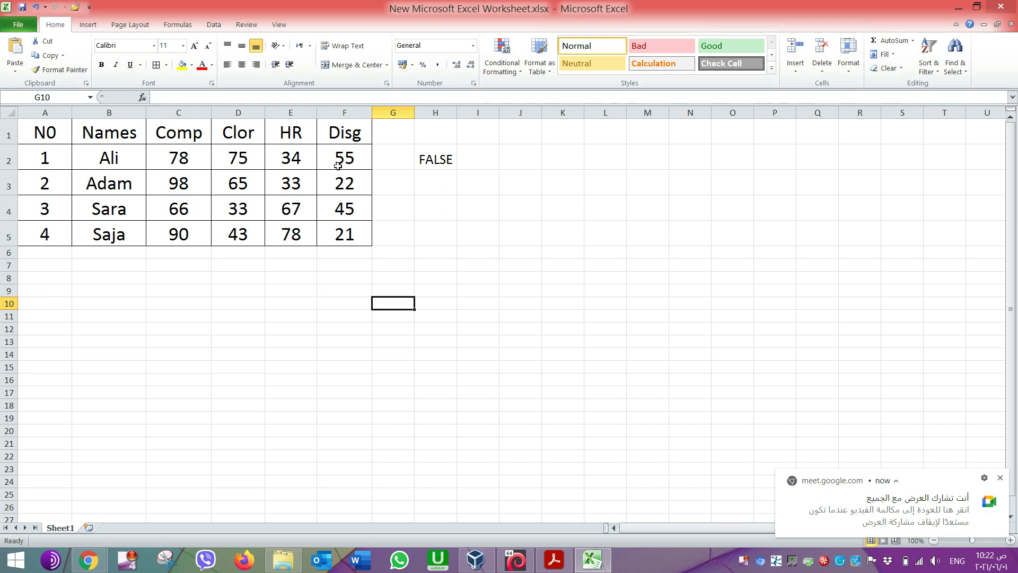
# Set the HR value in E2 to 60 and check the Google Meet call.
pyautogui.doubleClick(295, 157)
pyautogui.doubleClick(296, 158)
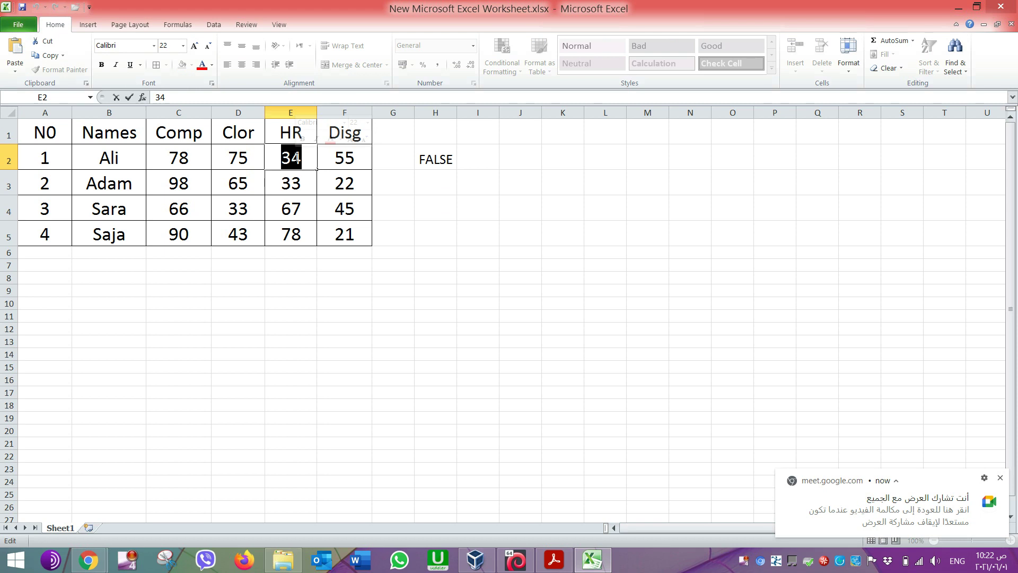
pyautogui.write('60')
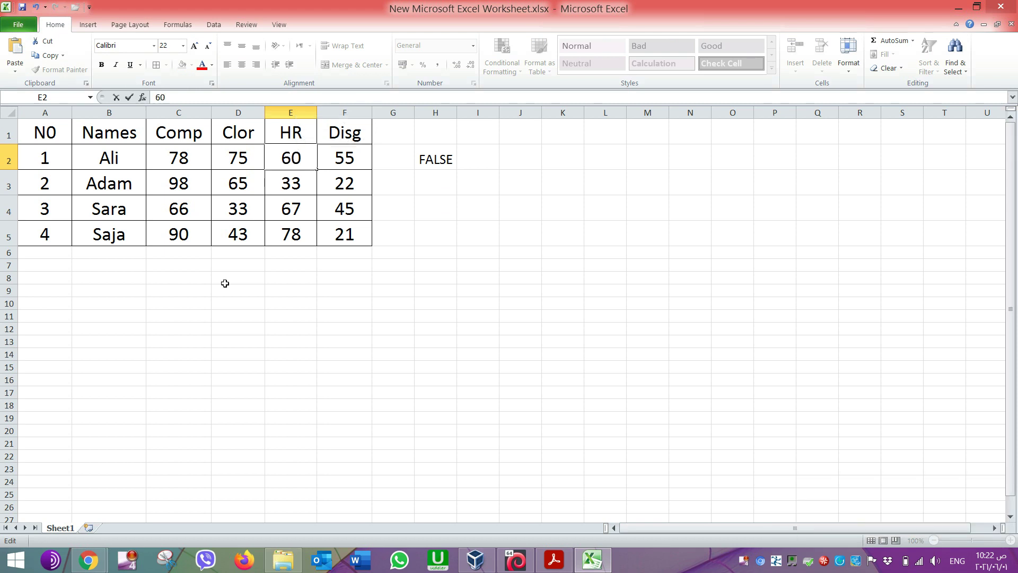
pyautogui.moveTo(93, 543)
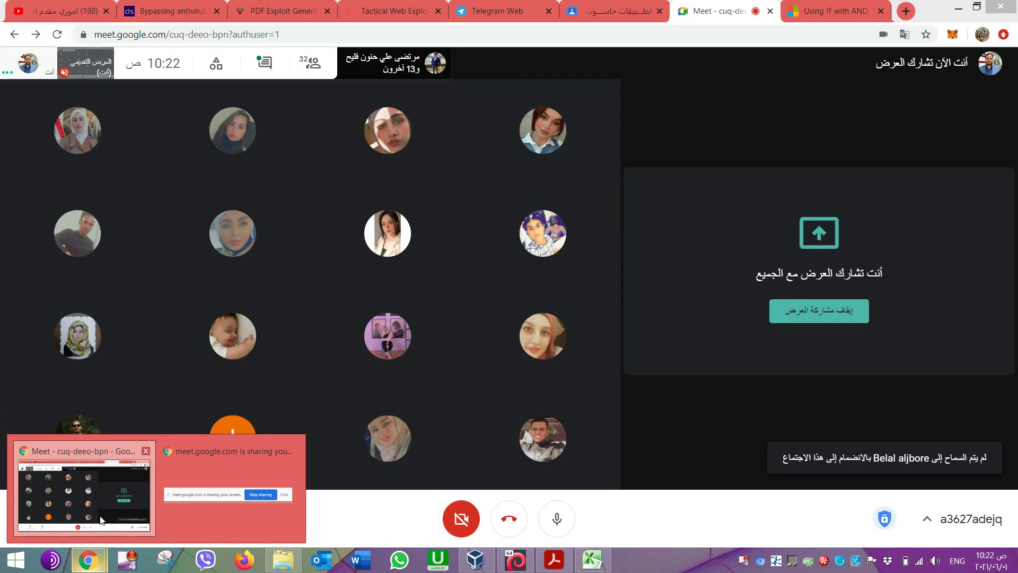
pyautogui.click(85, 495)
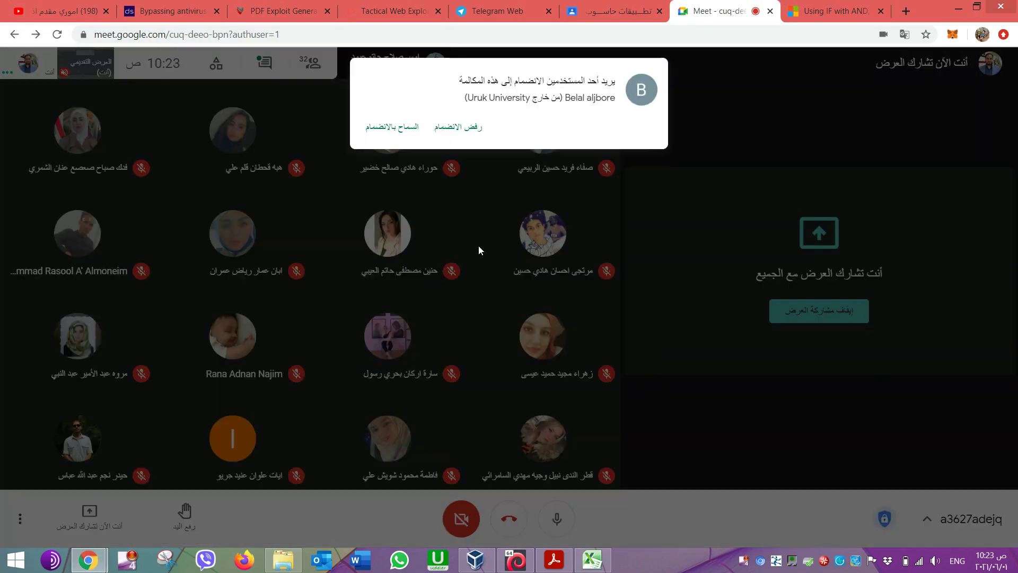
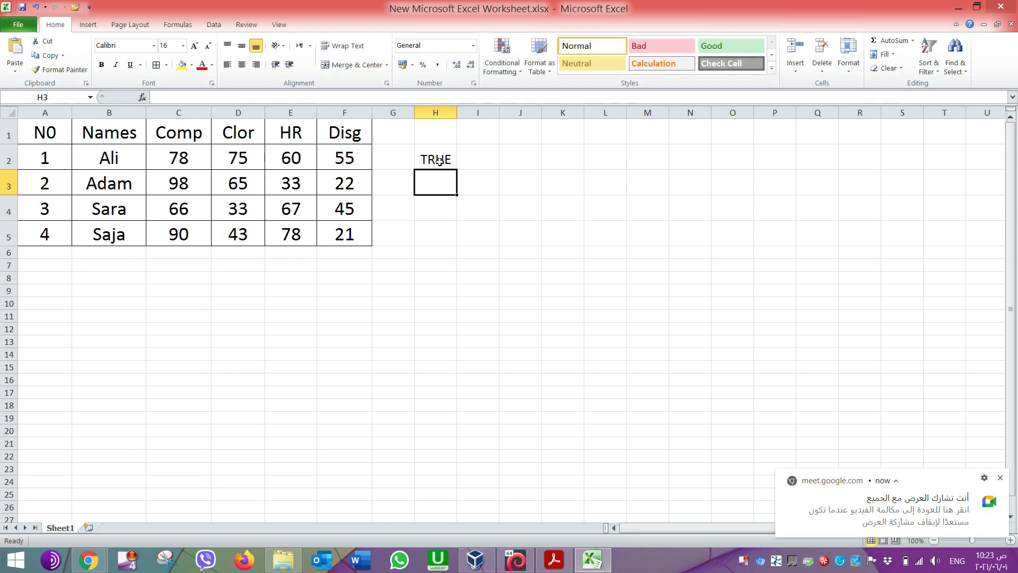
# Set the Clor value in D2 to 22 to test the AND formula.
pyautogui.click(235, 155)
pyautogui.doubleClick(235, 155)
pyautogui.doubleClick(236, 155)
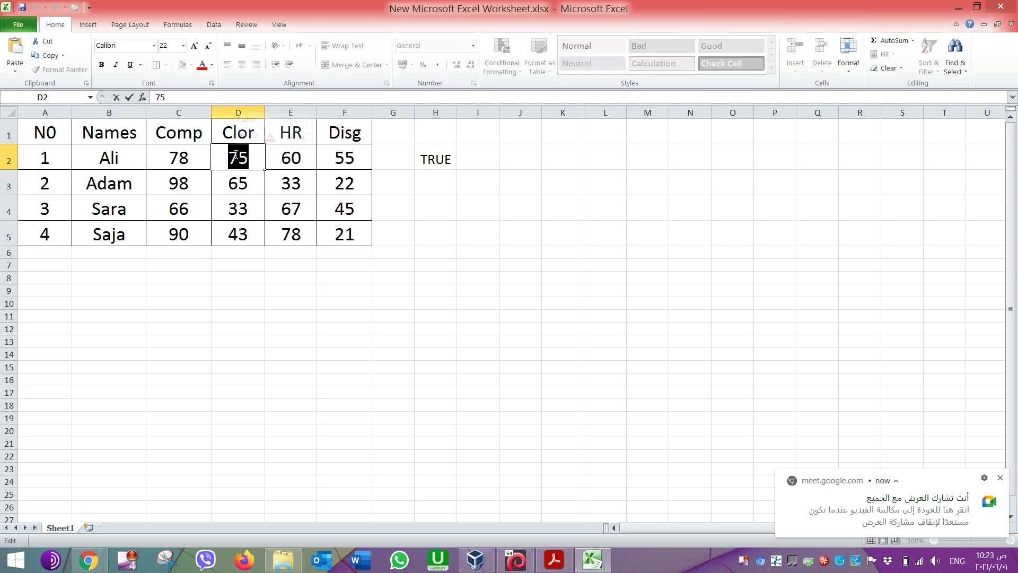
pyautogui.write('22')
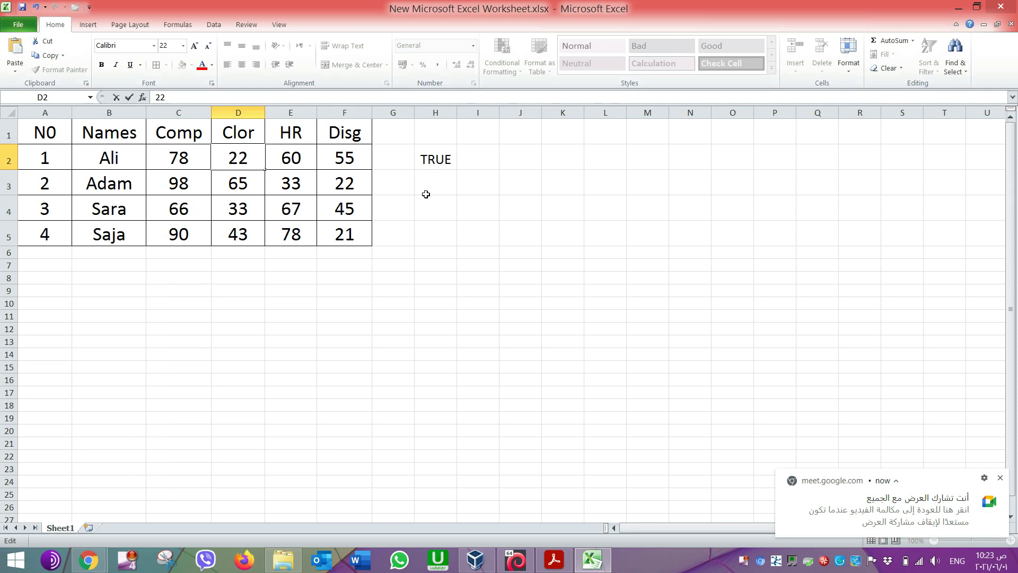
pyautogui.click(426, 195)
# Set the Clor value in D2 to 66.
pyautogui.click(236, 157)
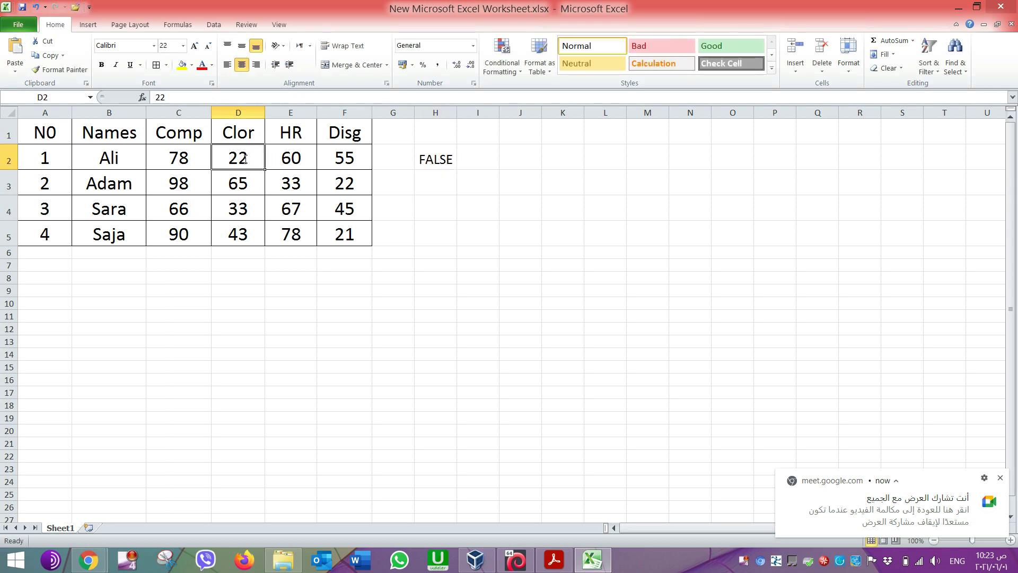
pyautogui.doubleClick(236, 158)
pyautogui.doubleClick(235, 158)
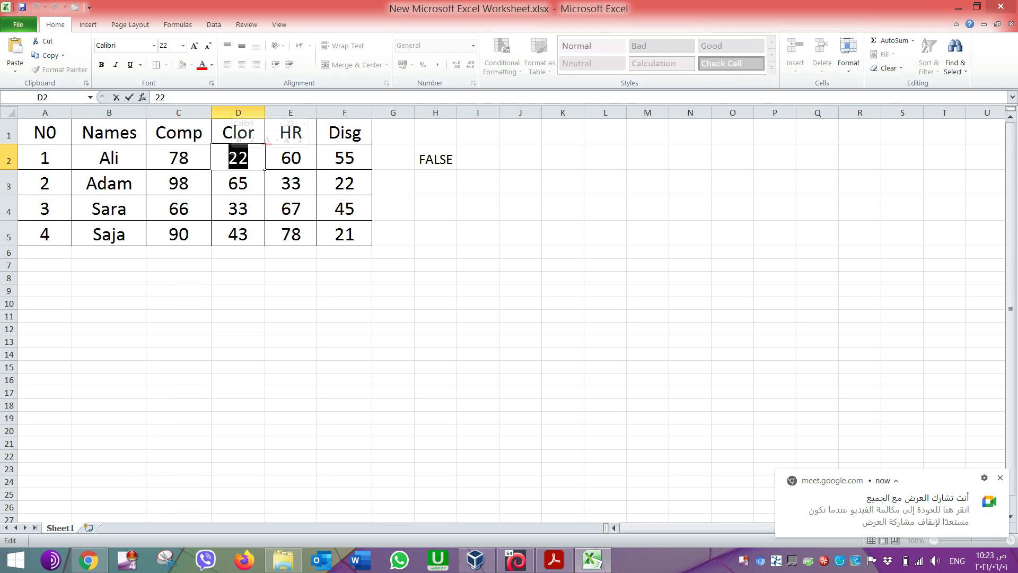
pyautogui.write('66')
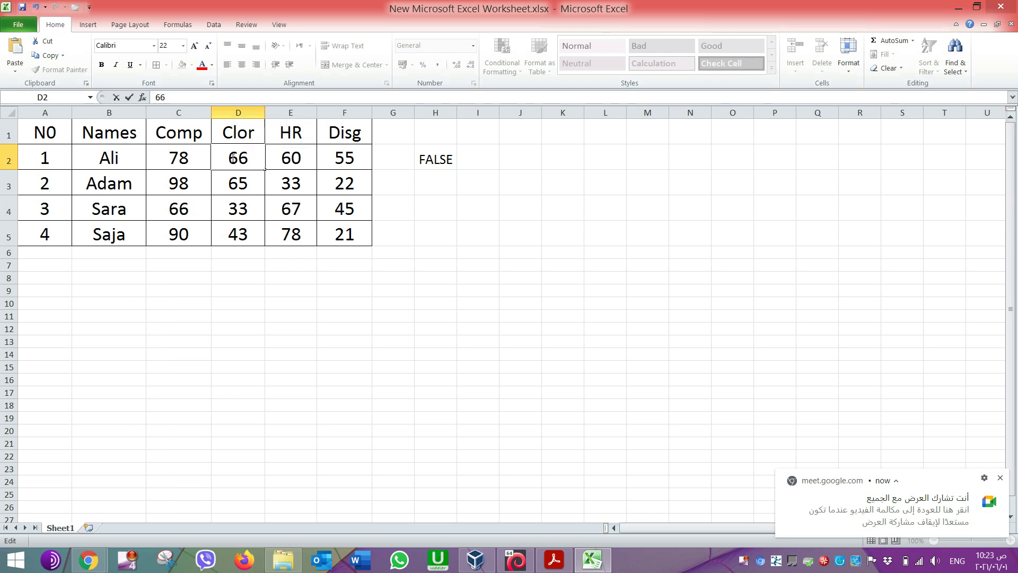
pyautogui.click(401, 186)
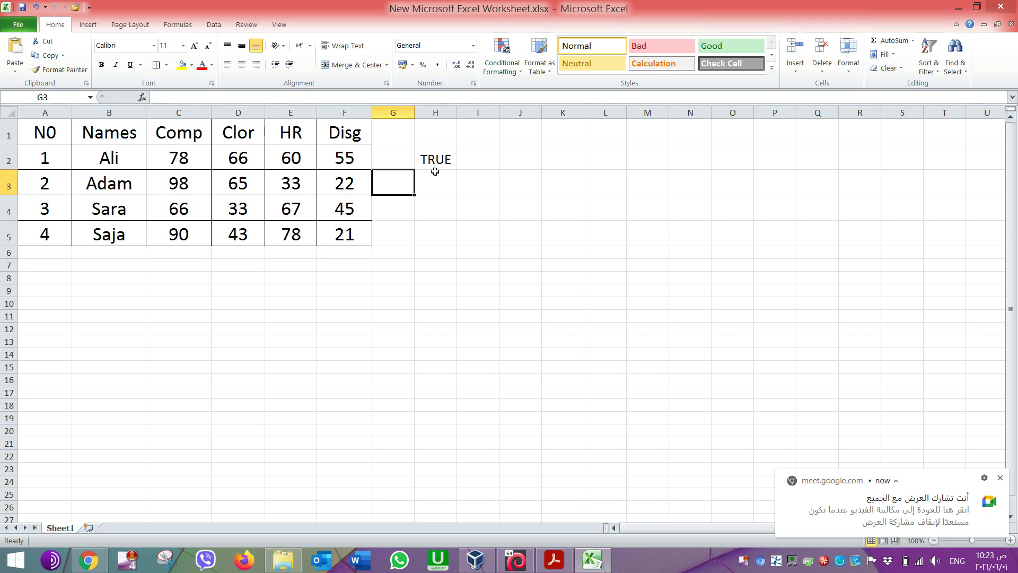
# Fill the AND formula from H2 down into H3.
pyautogui.click(397, 161)
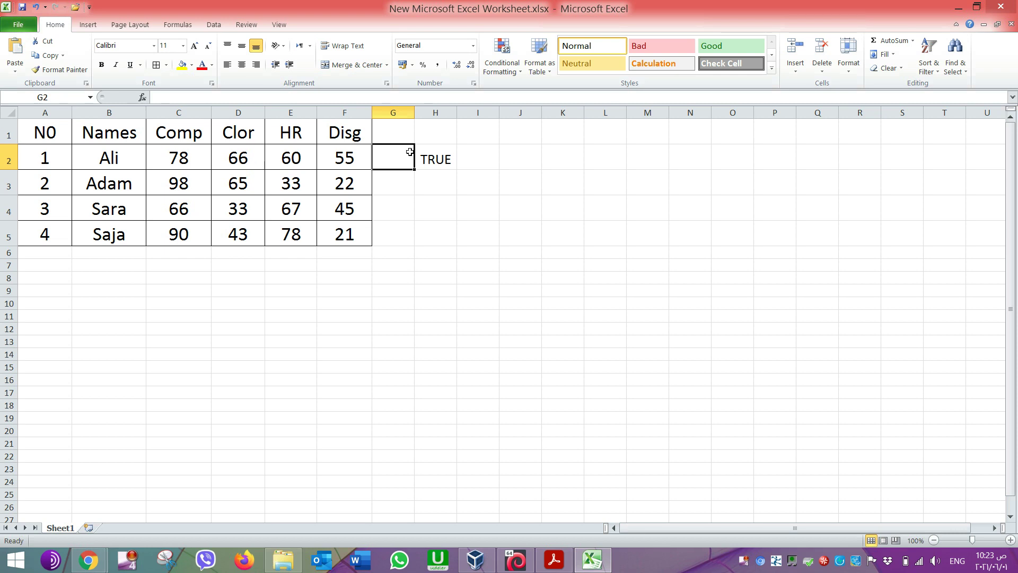
pyautogui.click(439, 158)
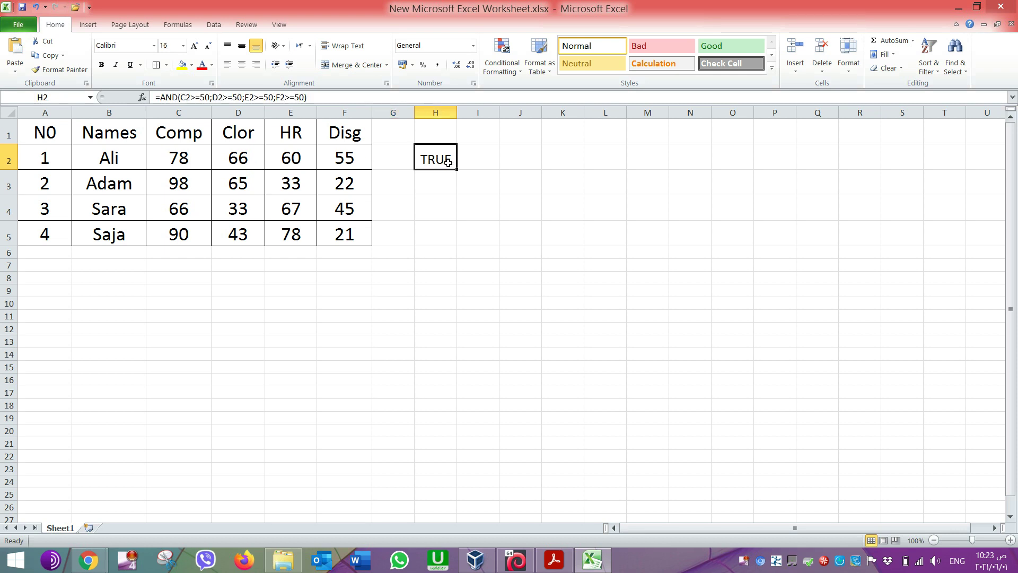
pyautogui.moveTo(457, 169); pyautogui.dragTo(457, 193)
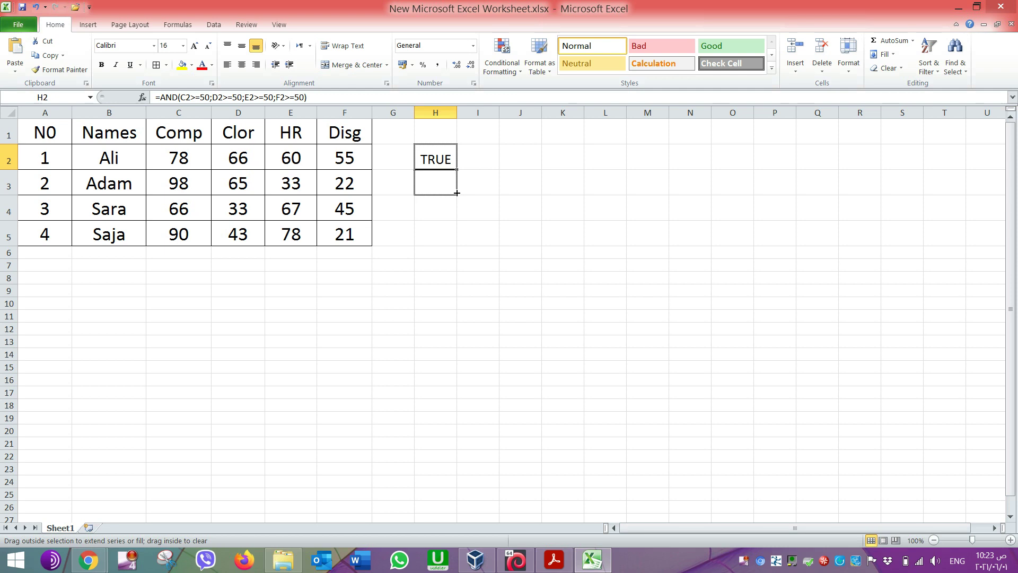
pyautogui.moveTo(457, 193); pyautogui.dragTo(457, 194)
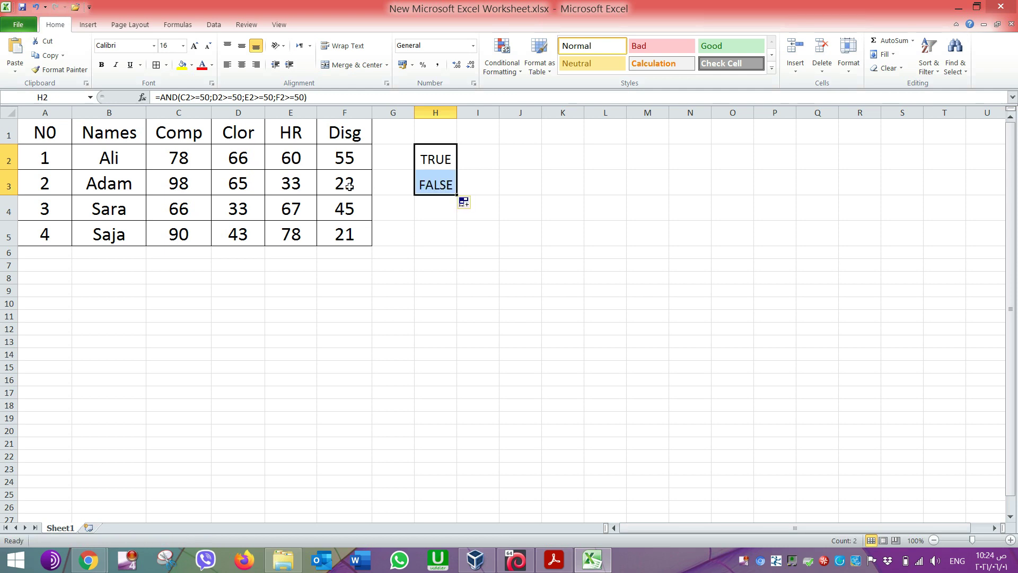
# Set the HR value in E3 to 77 and fill the AND formula from H3 down through H5.
pyautogui.doubleClick(291, 183)
pyautogui.doubleClick(291, 183)
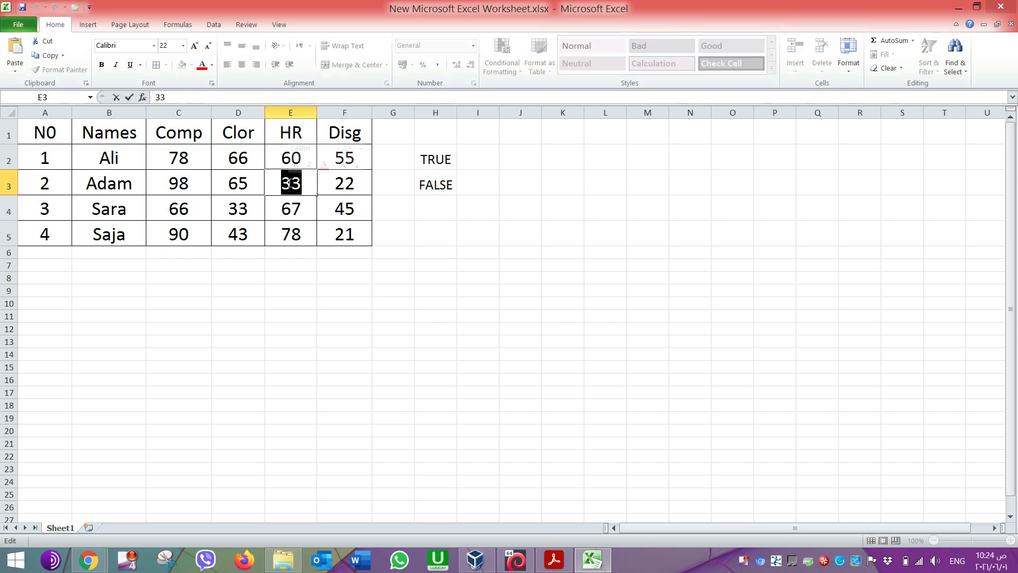
pyautogui.write('77')
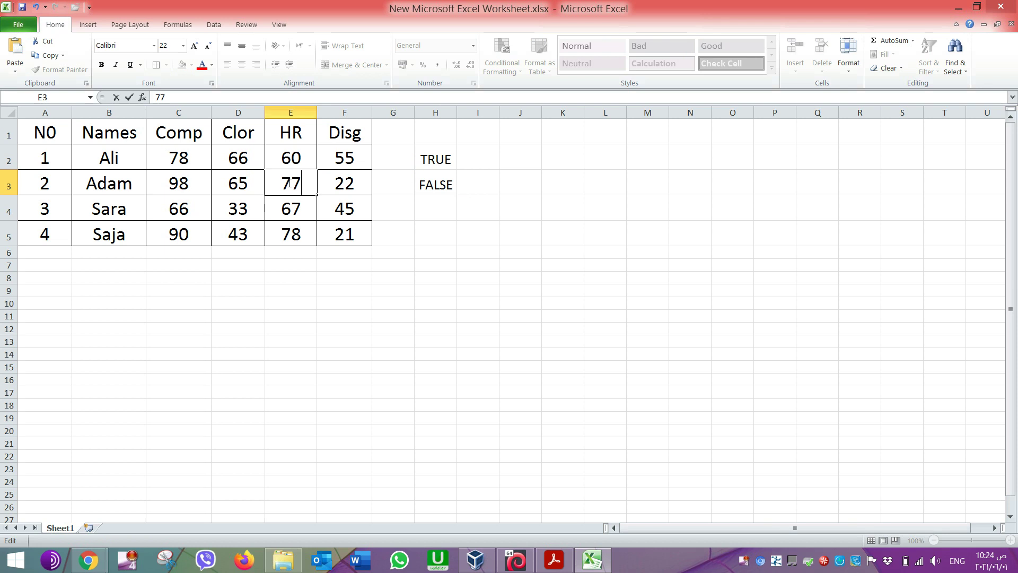
pyautogui.click(396, 204)
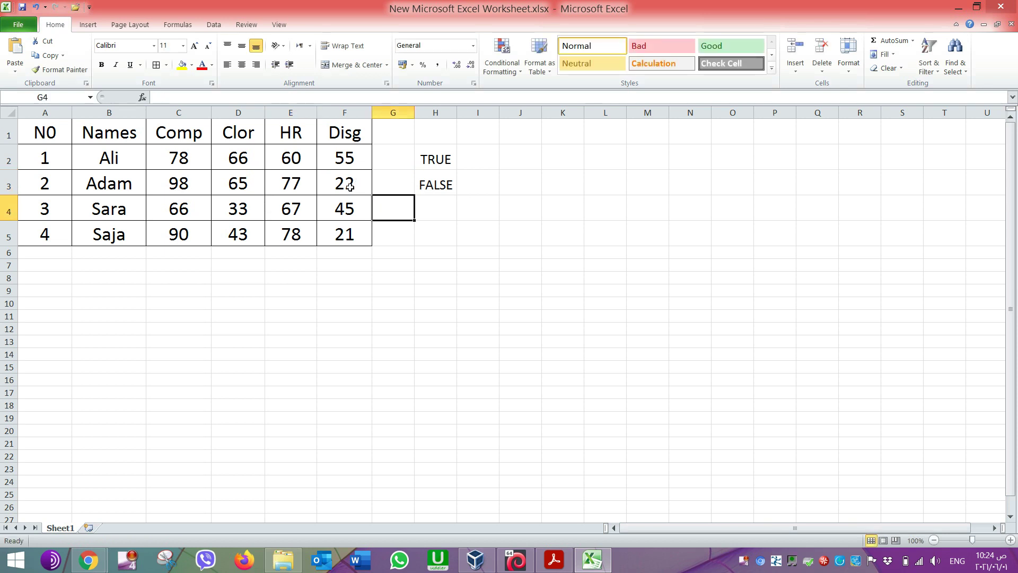
pyautogui.click(437, 186)
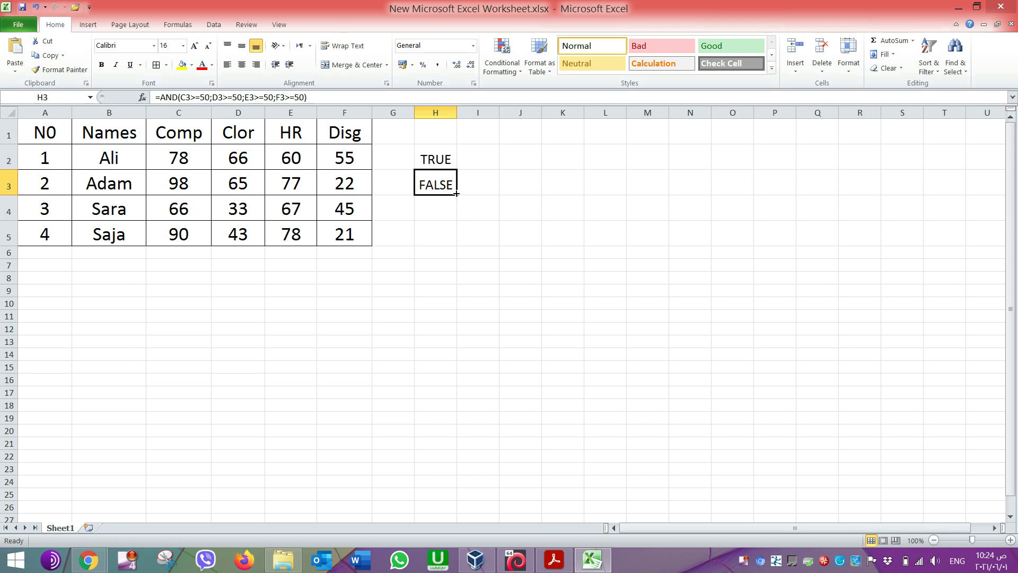
pyautogui.moveTo(456, 194); pyautogui.dragTo(456, 245)
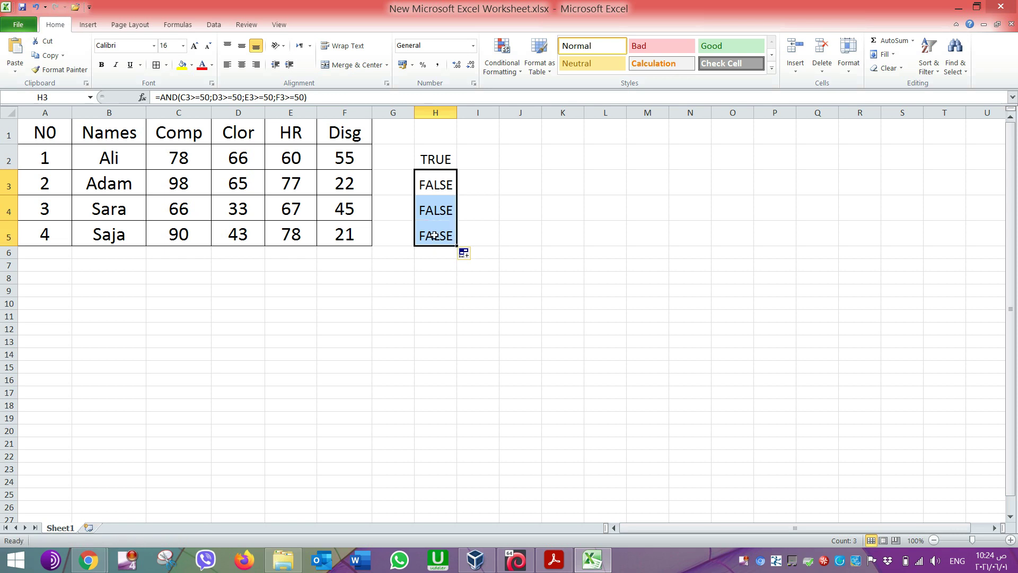
# Set the Clor value in D5 and the Disg value in F5 to 90.
pyautogui.click(238, 236)
pyautogui.doubleClick(238, 236)
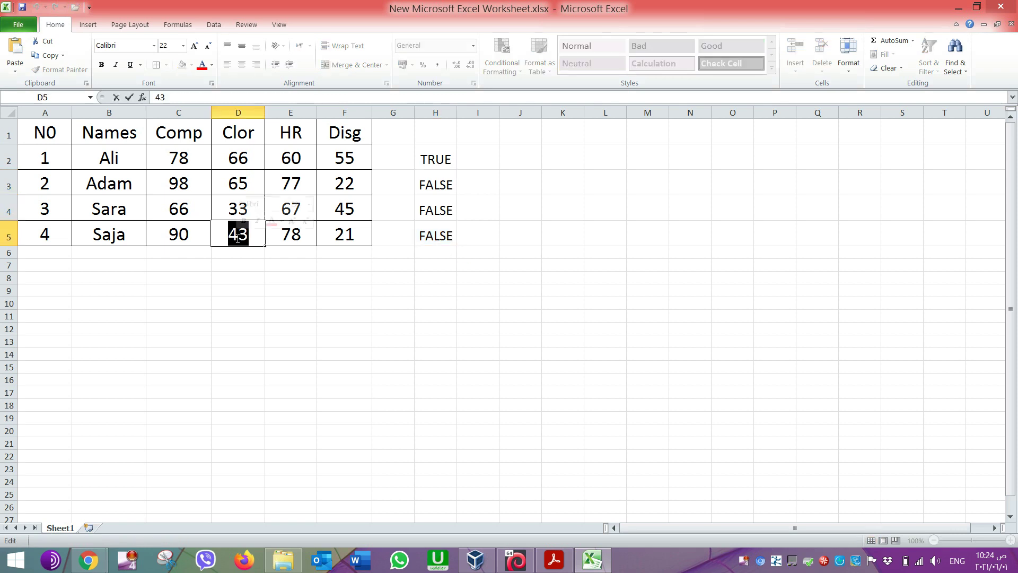
pyautogui.write('90')
pyautogui.click(350, 233)
pyautogui.doubleClick(350, 234)
pyautogui.doubleClick(349, 233)
pyautogui.write('90')
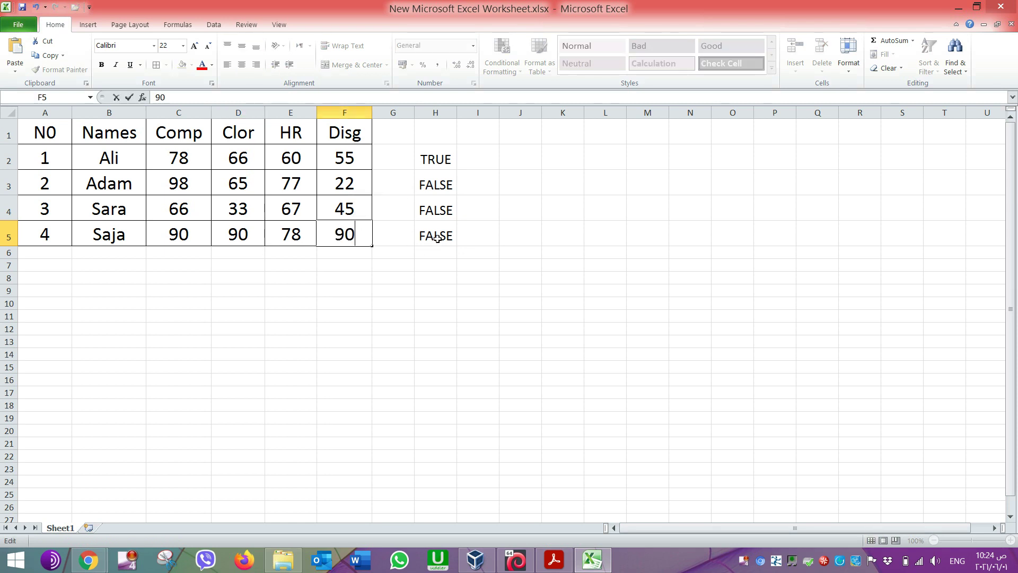
pyautogui.click(432, 264)
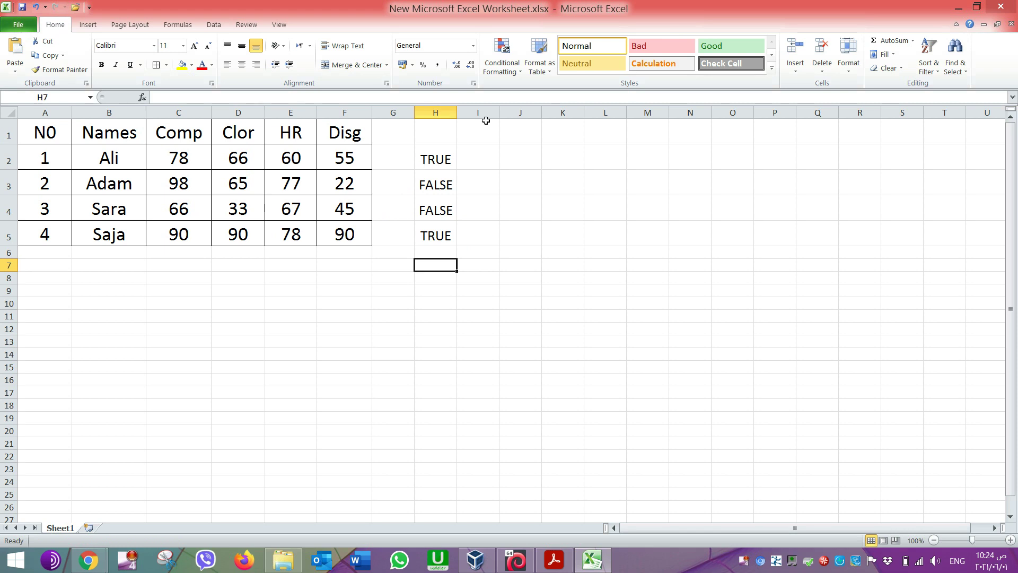
# Enter the heading AND in H1 above the AND formula results.
pyautogui.click(435, 134)
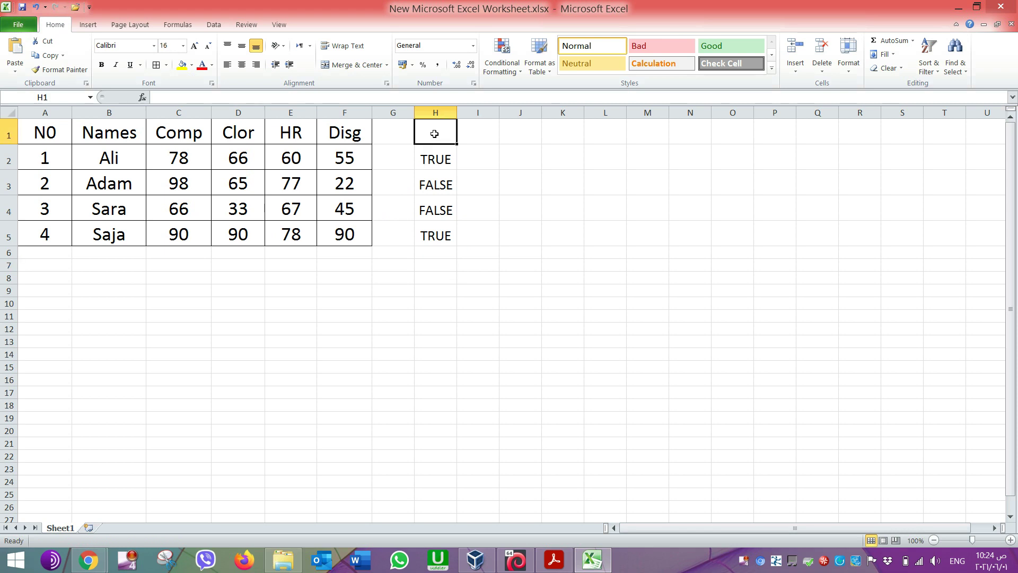
pyautogui.write('ABD')
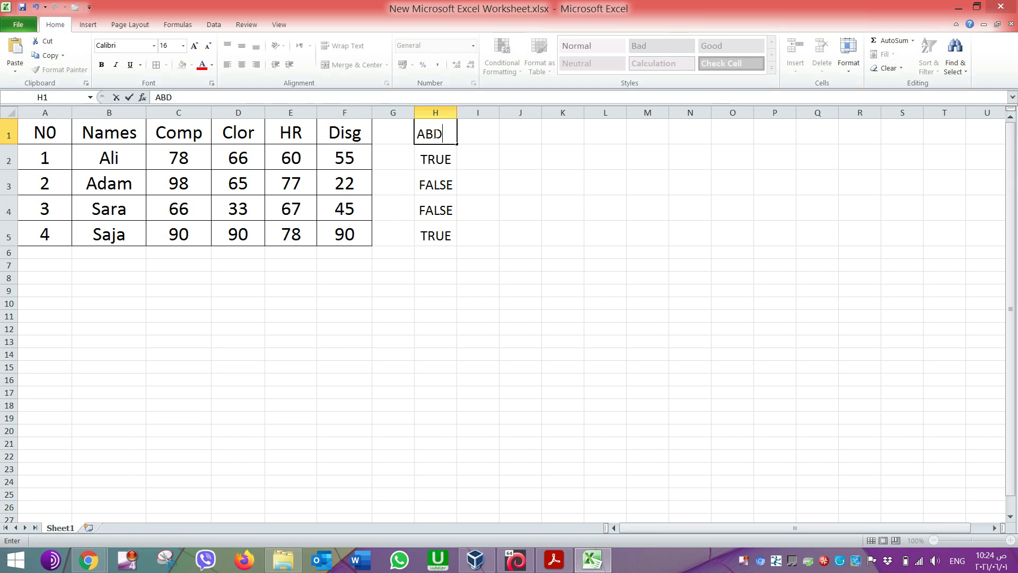
pyautogui.press('BackSpace')
pyautogui.press('BackSpace')
pyautogui.write('ND')
pyautogui.click(510, 198)
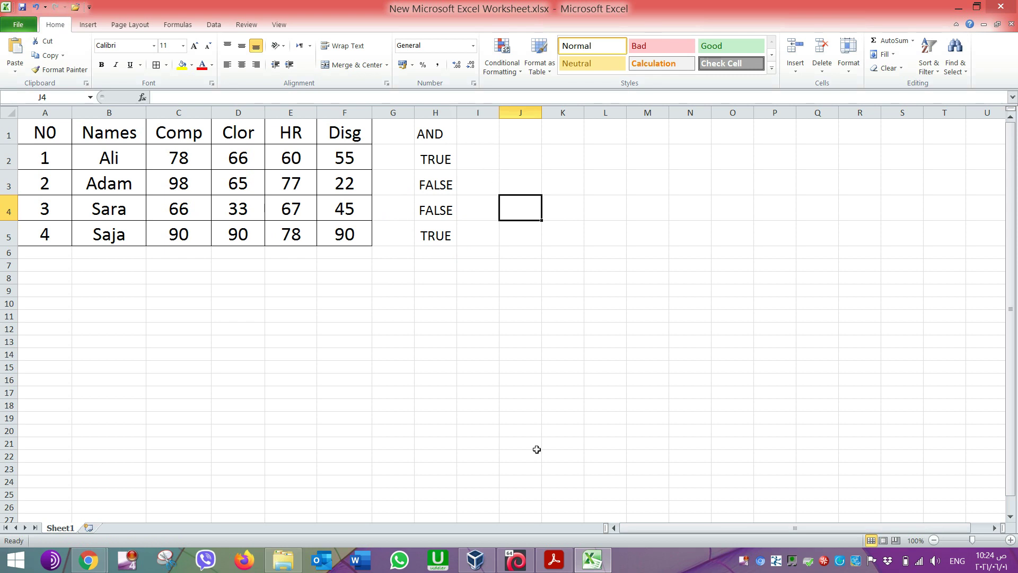
# Switch to the EXCEL - LAB 2.pdf document in Acrobat Reader and read the OR function's description and general syntax.
pyautogui.click(554, 559)
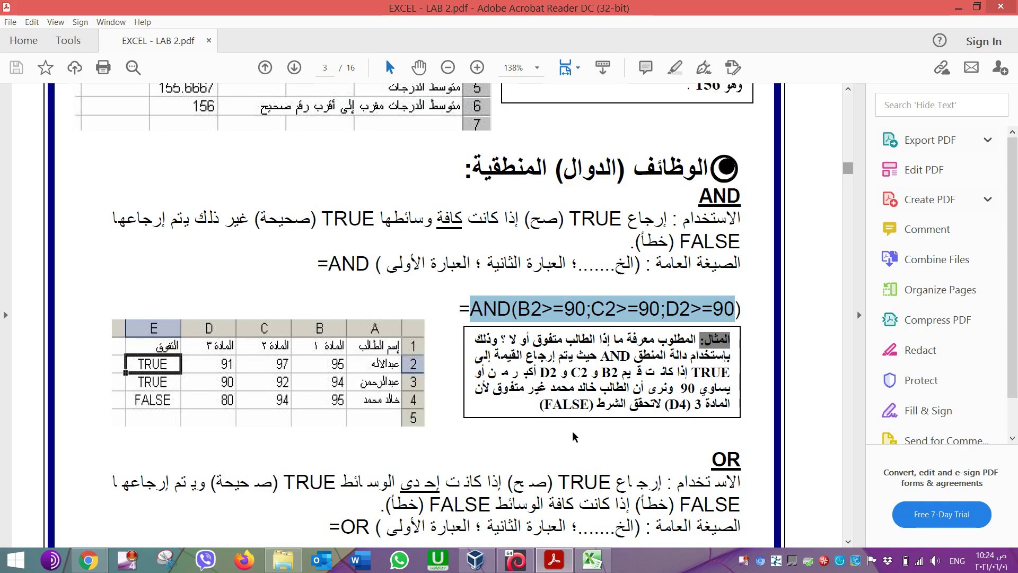
pyautogui.scroll(-1, 574, 436)
pyautogui.moveTo(713, 419); pyautogui.dragTo(750, 419)
pyautogui.doubleClick(725, 419)
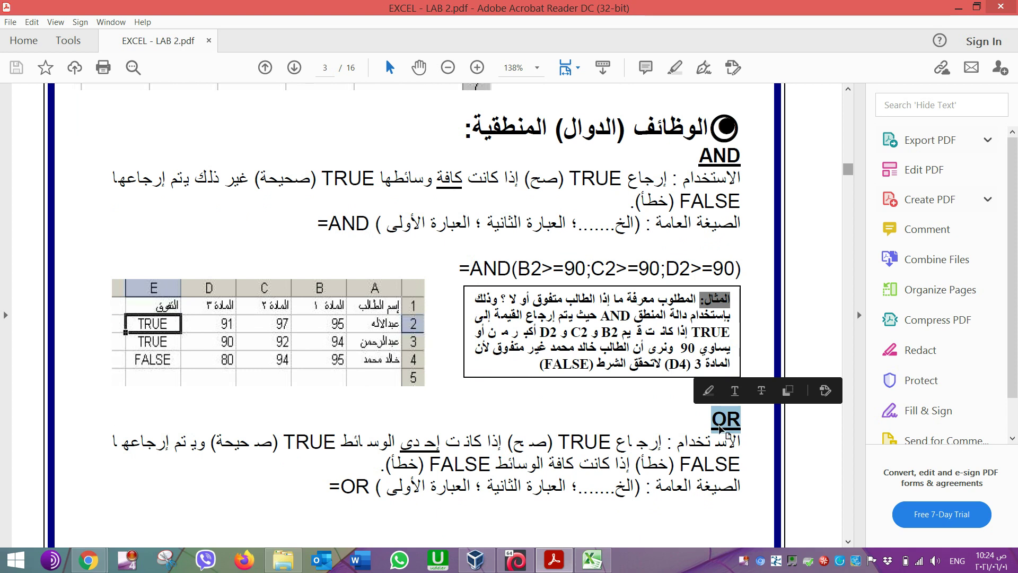
pyautogui.click(703, 426)
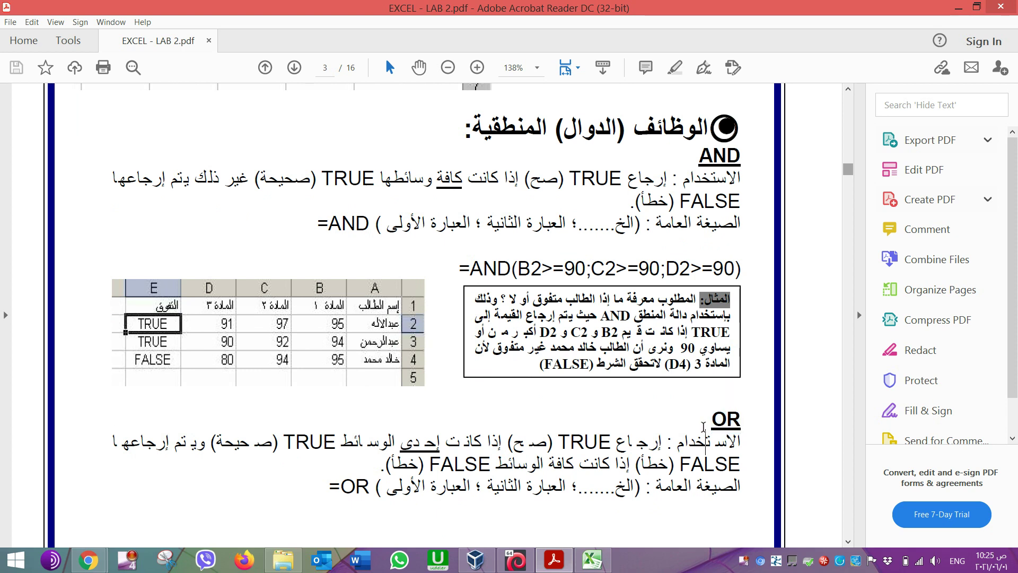
pyautogui.scroll(-2, 703, 427)
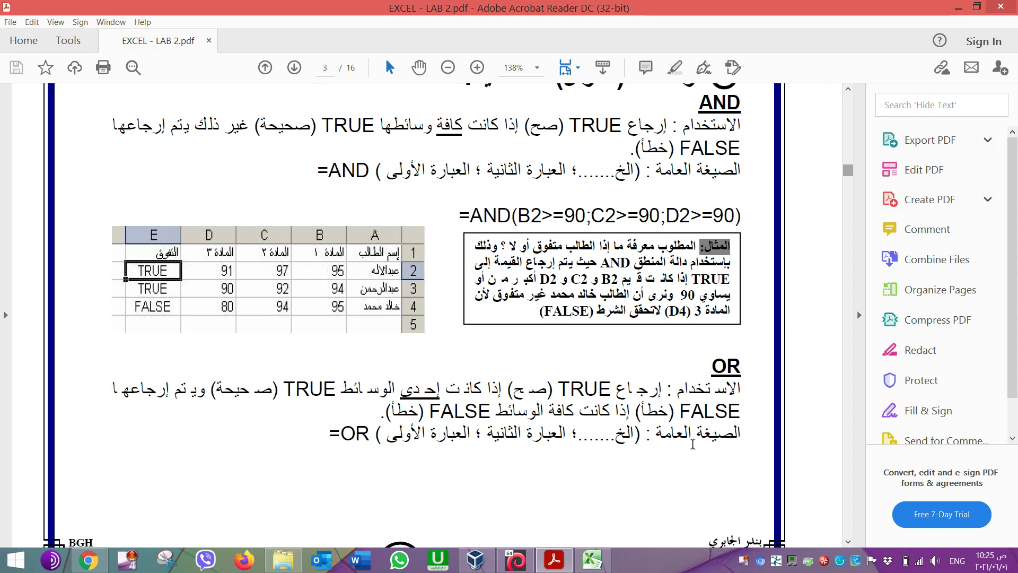
# Return to the Excel worksheet and enter the heading OR in J1.
pyautogui.click(602, 567)
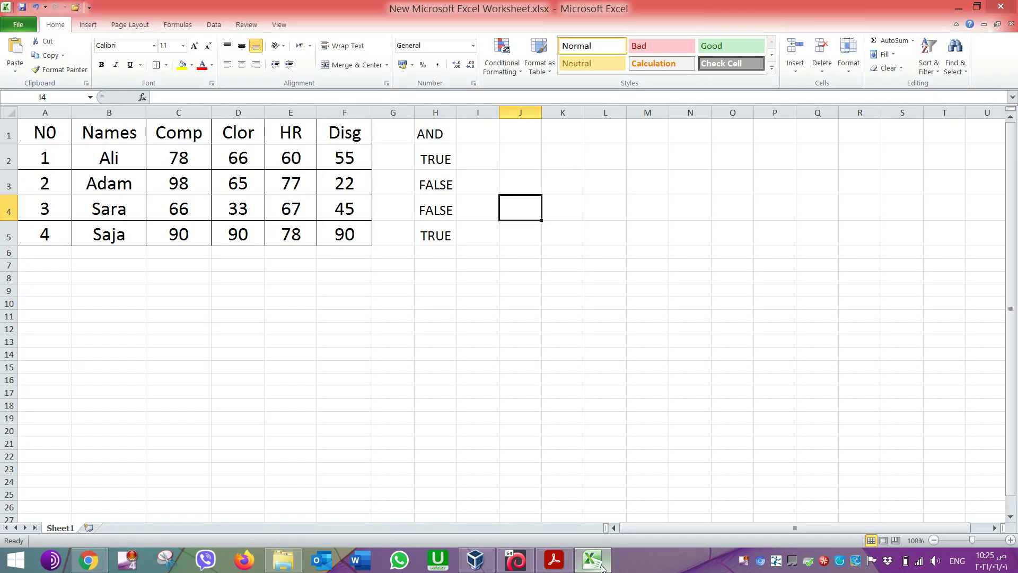
pyautogui.click(519, 129)
pyautogui.write('OR')
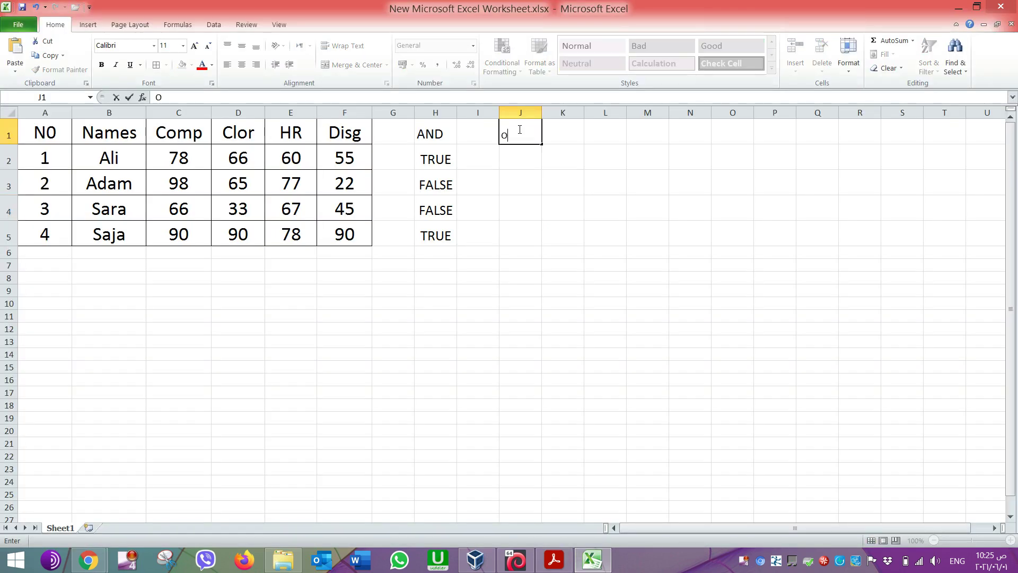
pyautogui.click(519, 151)
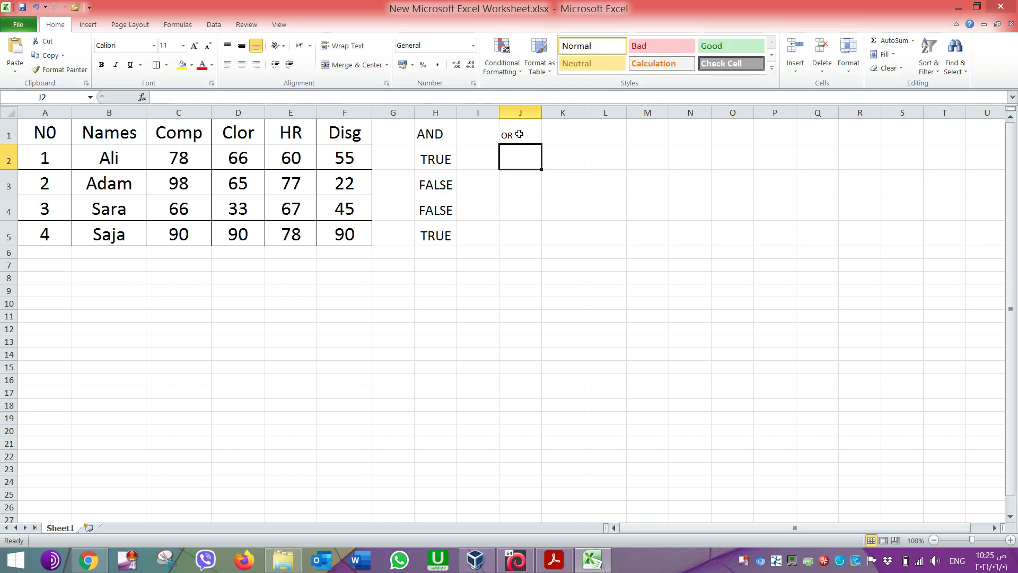
# Increase the font size of cells J1 to J5 to 20.
pyautogui.moveTo(520, 129); pyautogui.dragTo(518, 234)
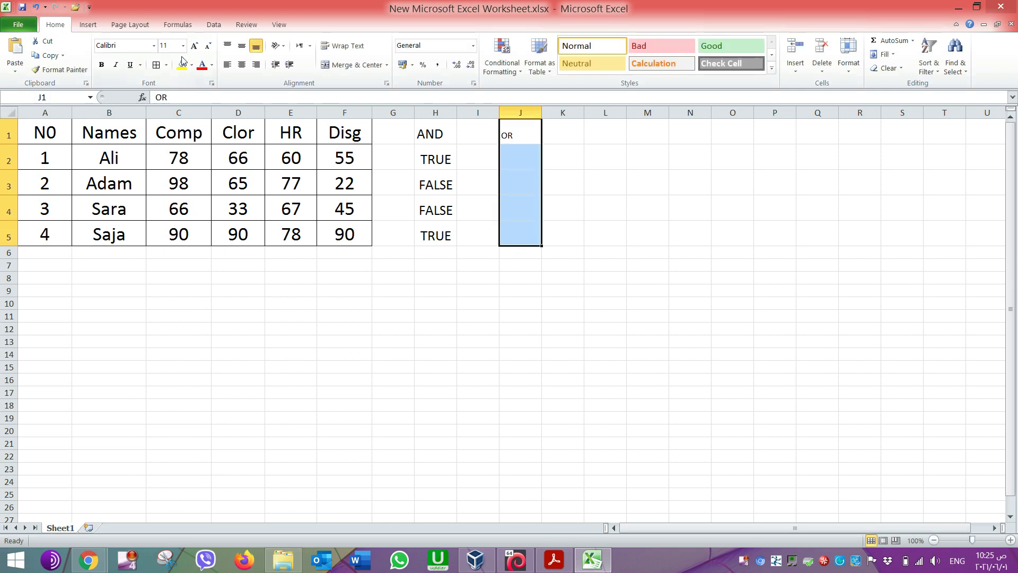
pyautogui.click(192, 46)
pyautogui.click(192, 46)
pyautogui.click(192, 46)
pyautogui.click(192, 47)
pyautogui.click(193, 46)
# Enter the formula =OR(c2>=50;d2>=50;e2>=50;f2>=50) in J2.
pyautogui.click(521, 167)
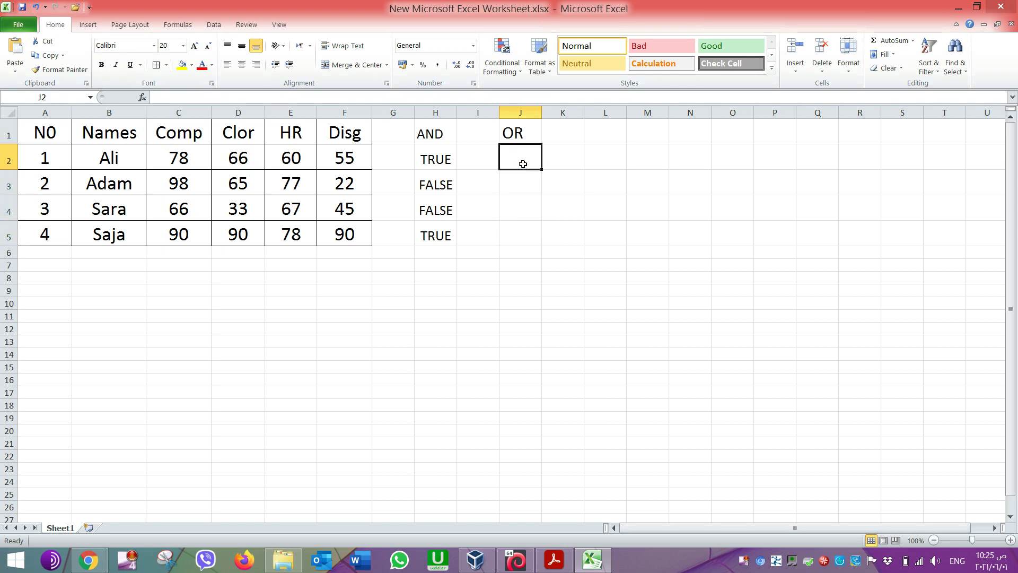
pyautogui.write('=')
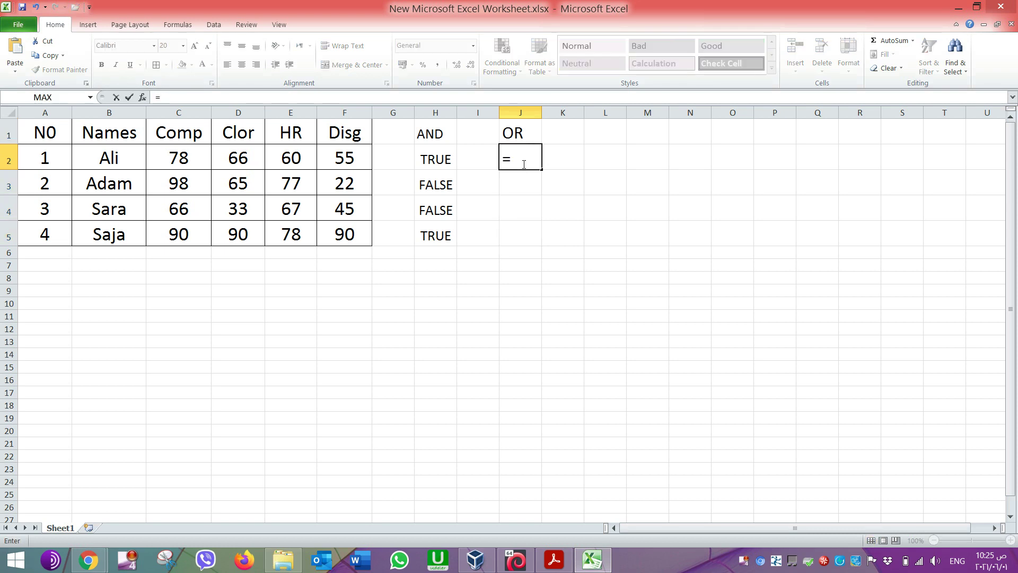
pyautogui.write('or')
pyautogui.press('Tab')
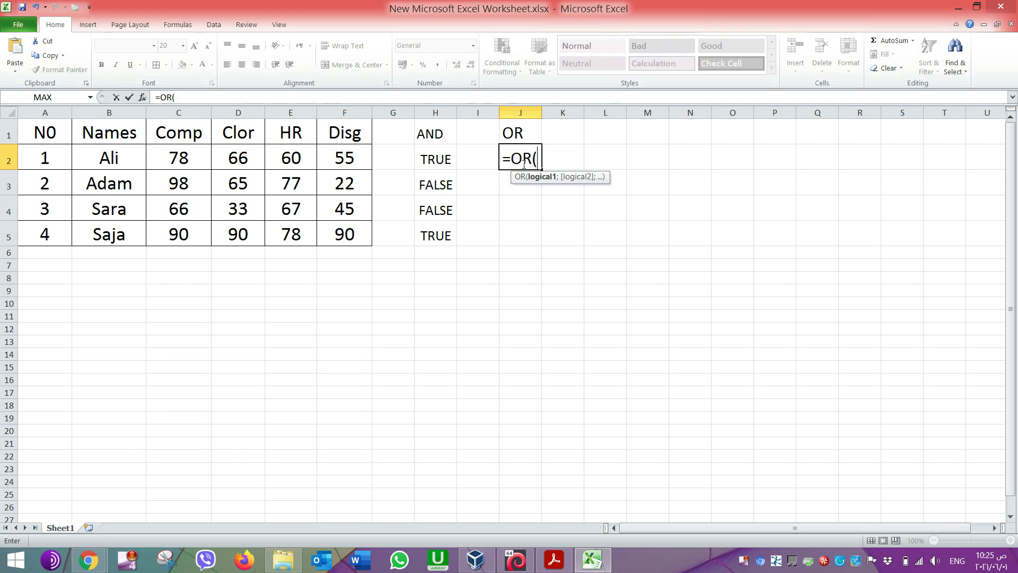
pyautogui.write('c')
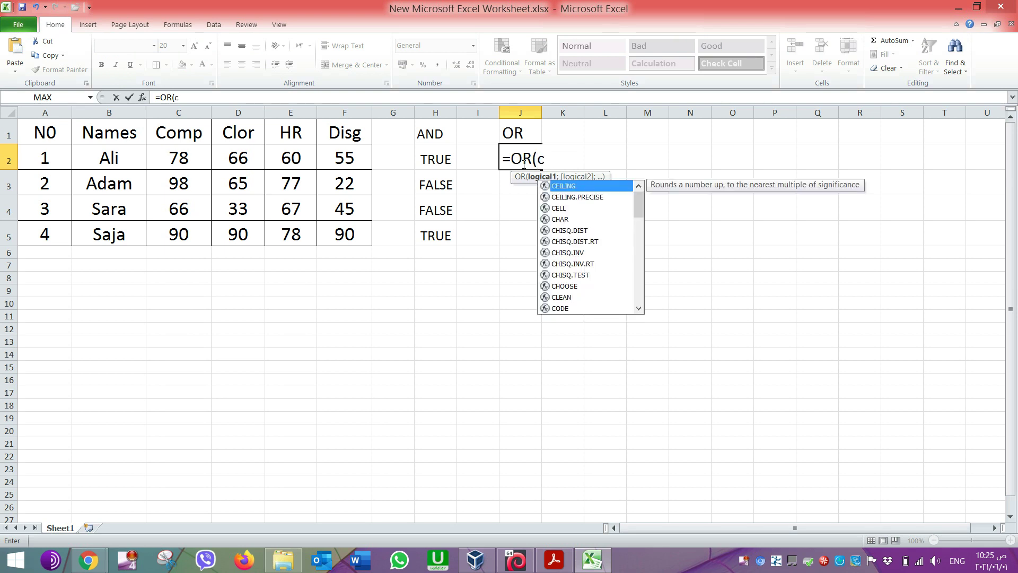
pyautogui.write('2>=')
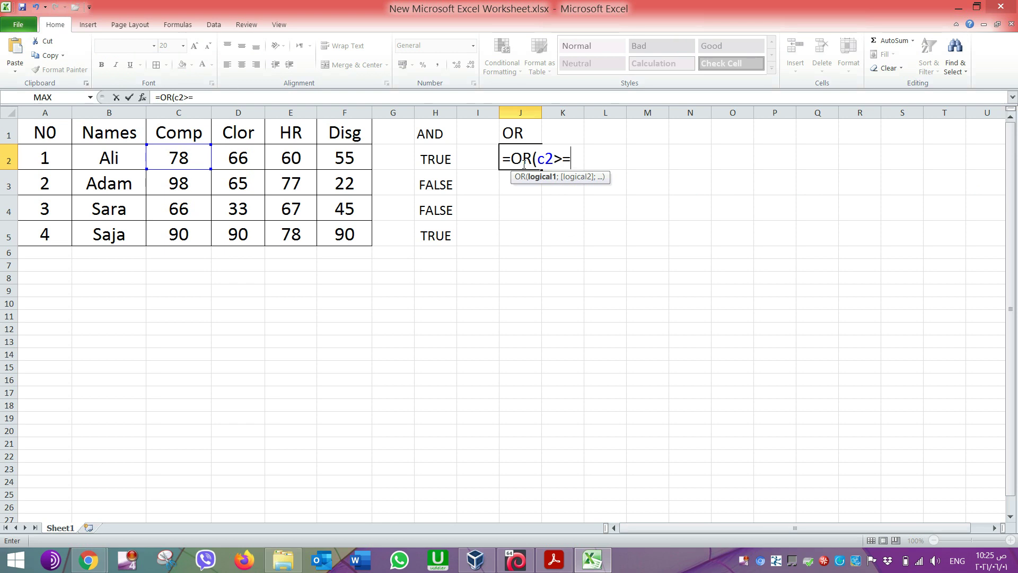
pyautogui.write('50;')
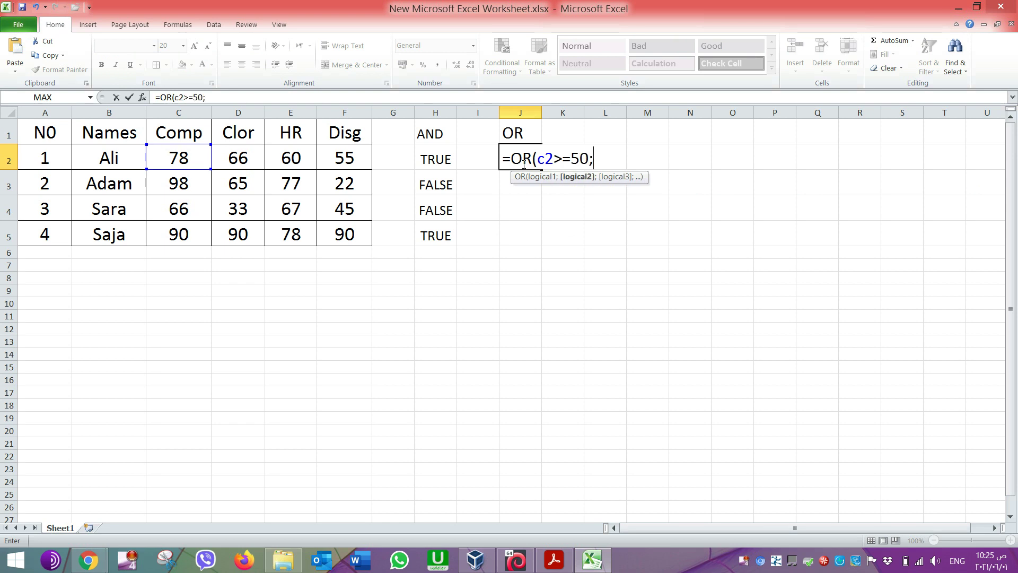
pyautogui.write('d2>=50')
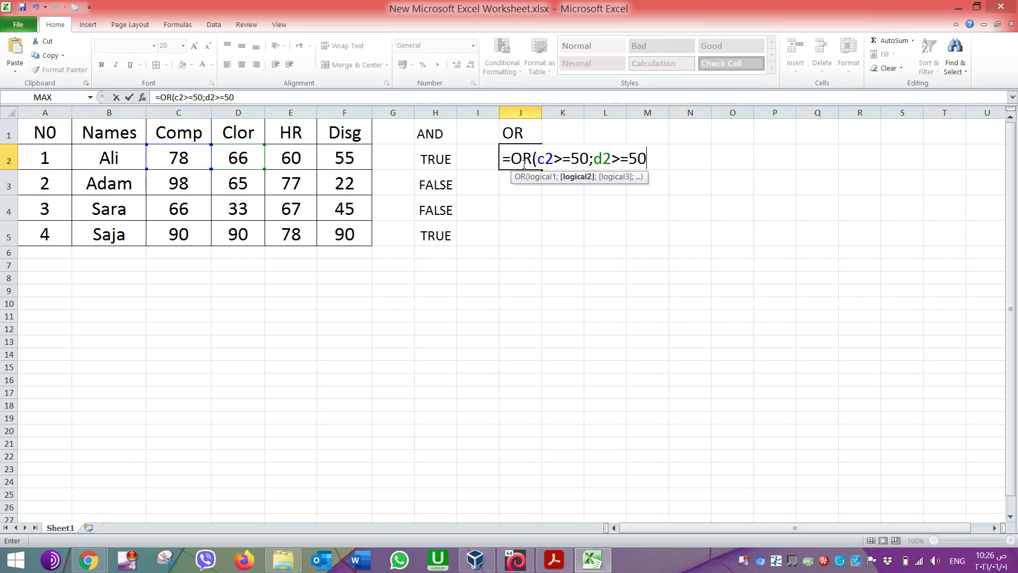
pyautogui.write(';')
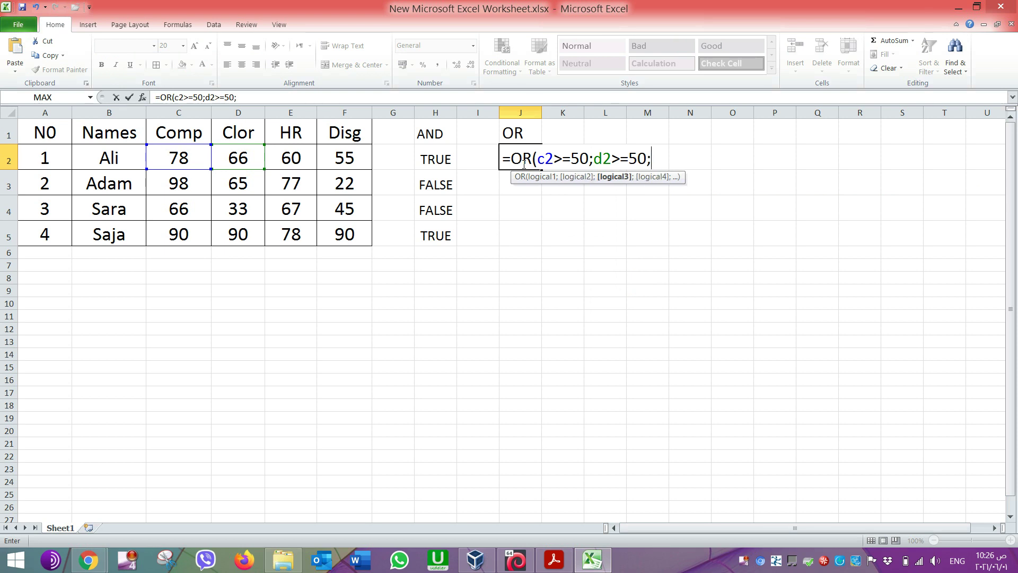
pyautogui.write('e2')
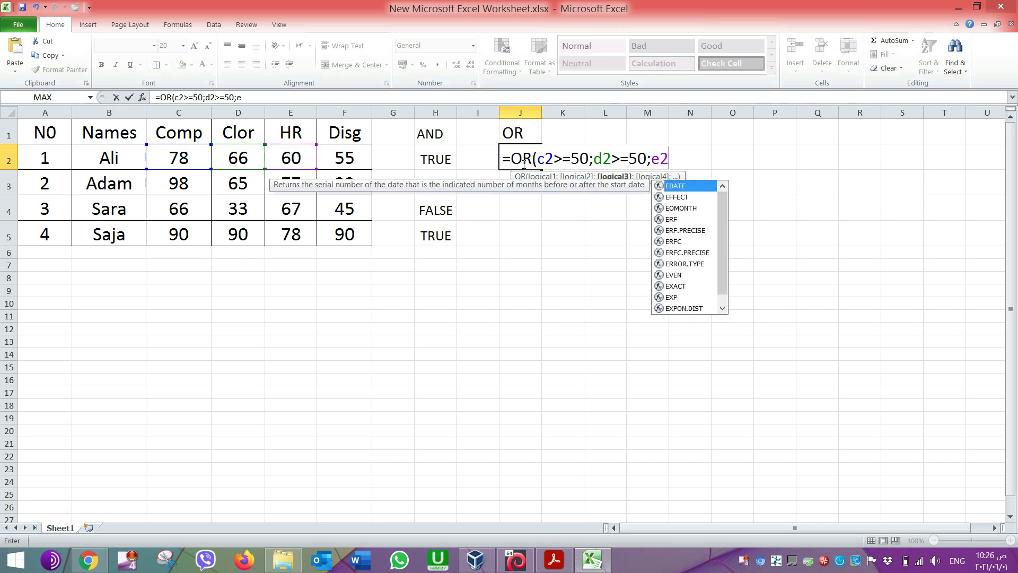
pyautogui.write('>=50')
pyautogui.write(';')
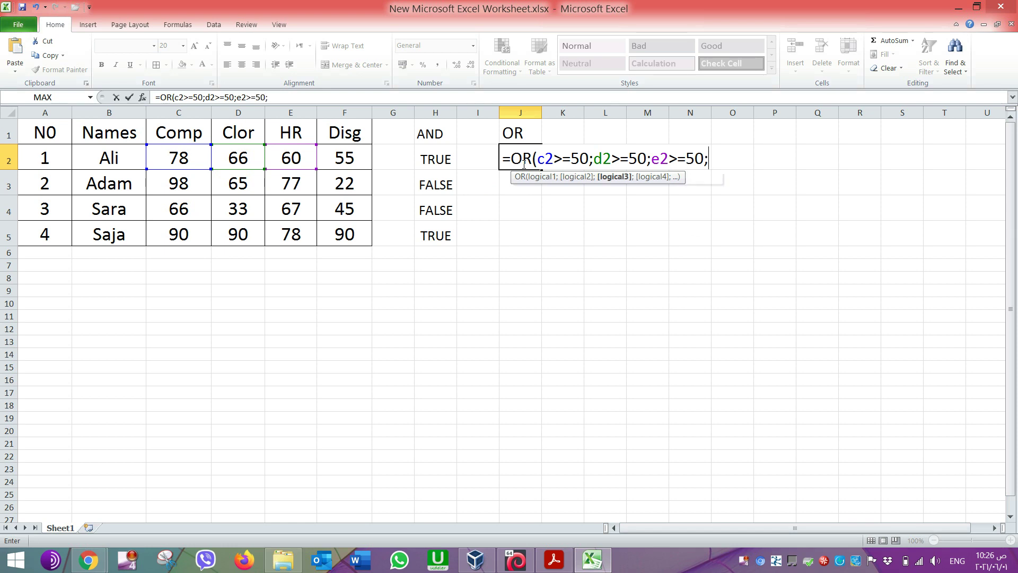
pyautogui.write('f')
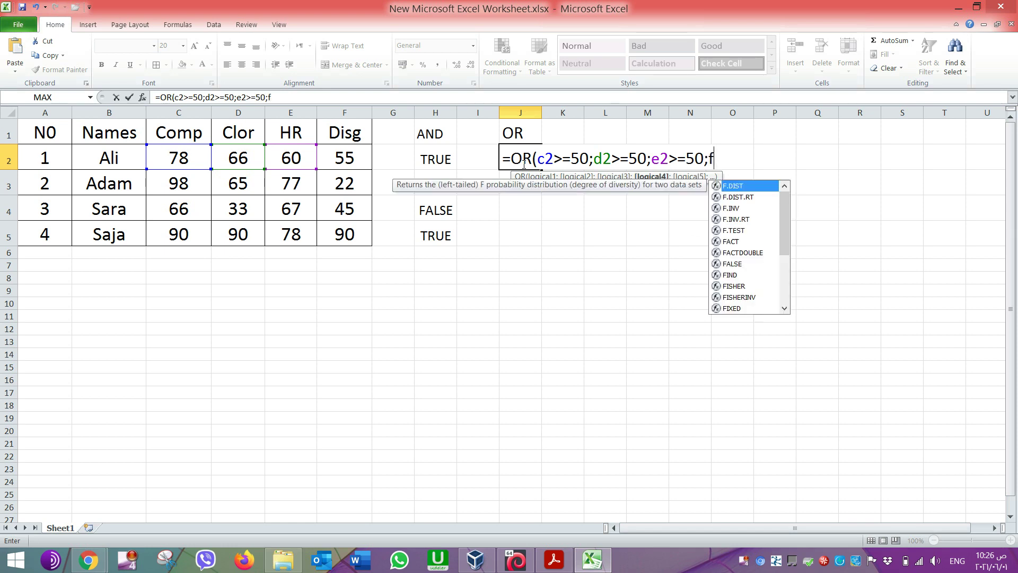
pyautogui.write('2>=50)')
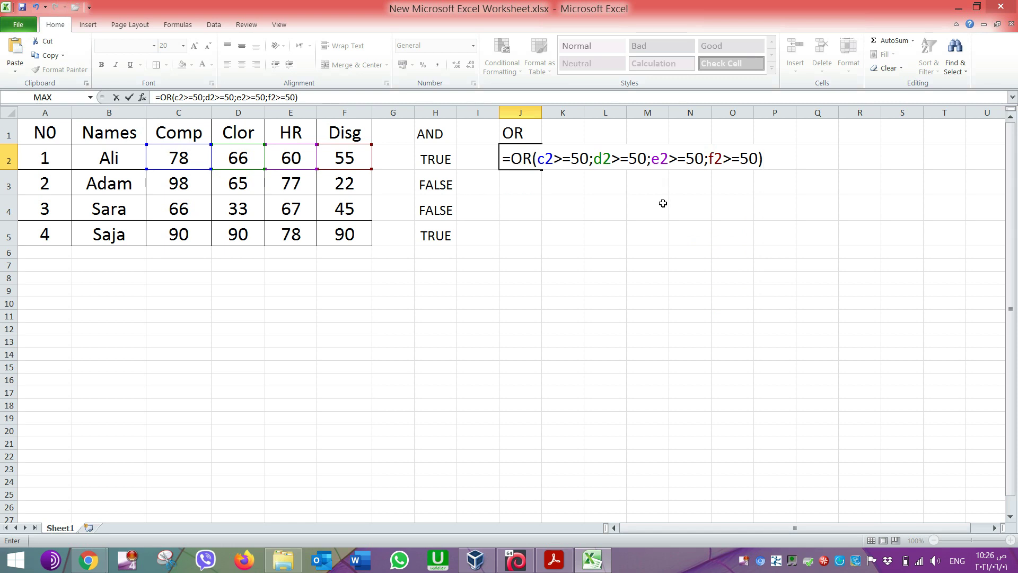
pyautogui.press('Return')
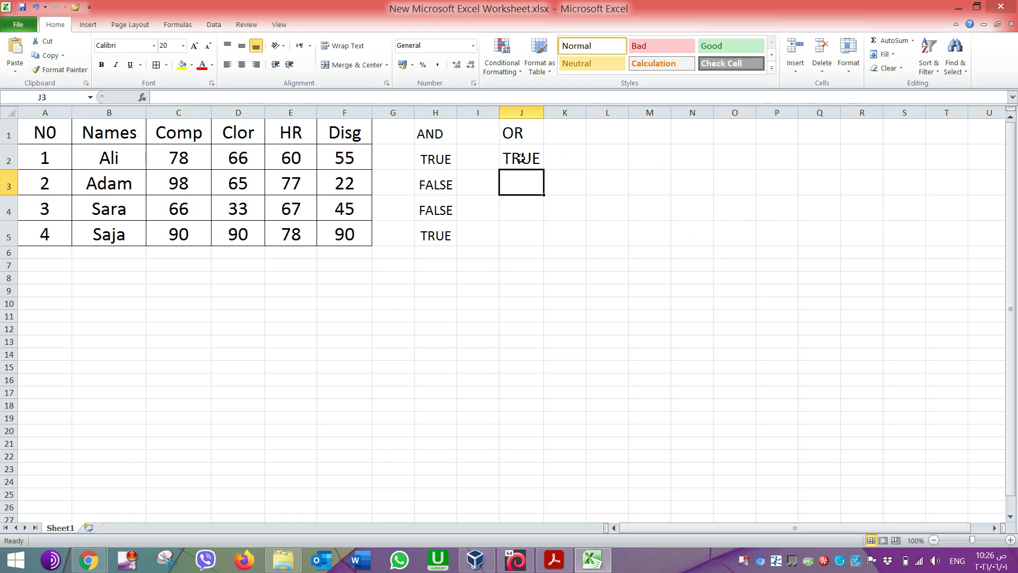
# Set the Clor value in D2 to 22 to compare the AND and OR formulas.
pyautogui.doubleClick(241, 158)
pyautogui.doubleClick(242, 158)
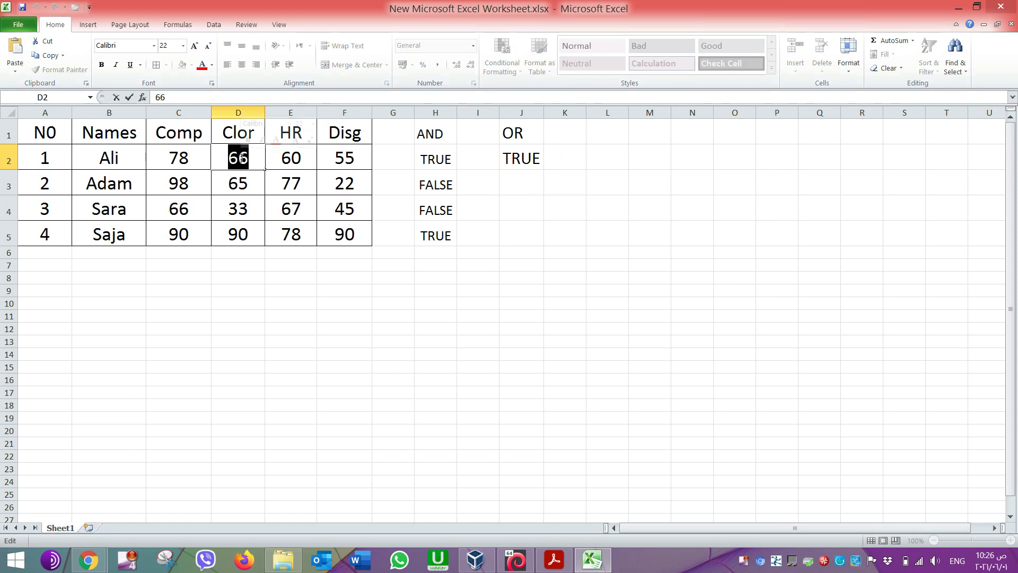
pyautogui.write('22')
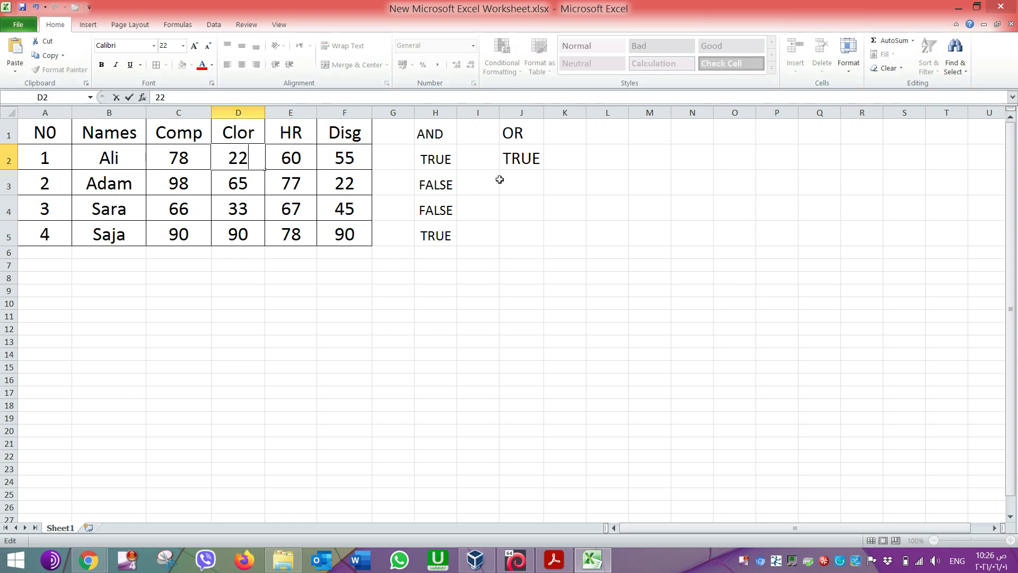
pyautogui.click(527, 184)
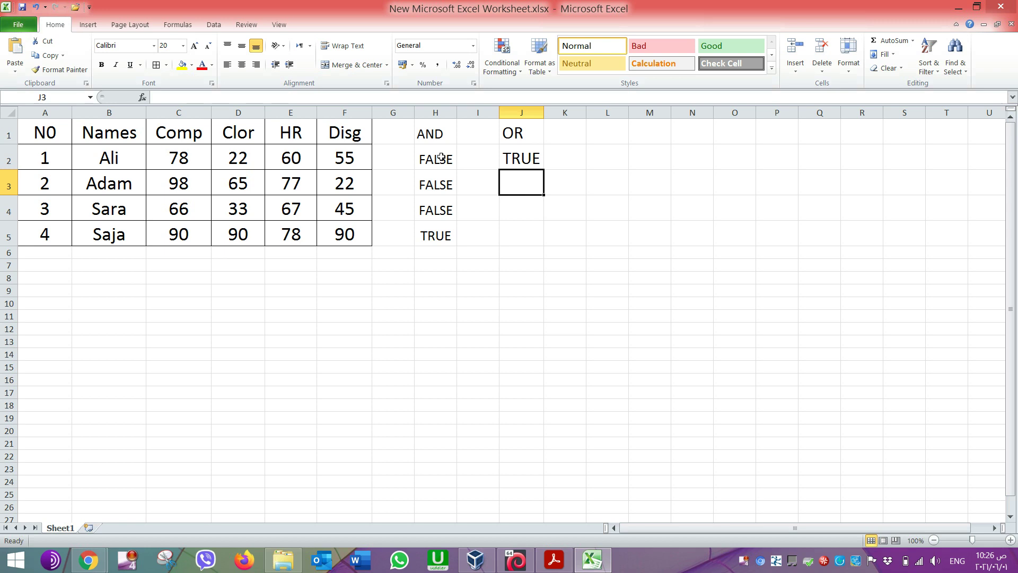
# Set the Comp value in C2 to 33 to test the OR formula.
pyautogui.doubleClick(180, 158)
pyautogui.doubleClick(182, 157)
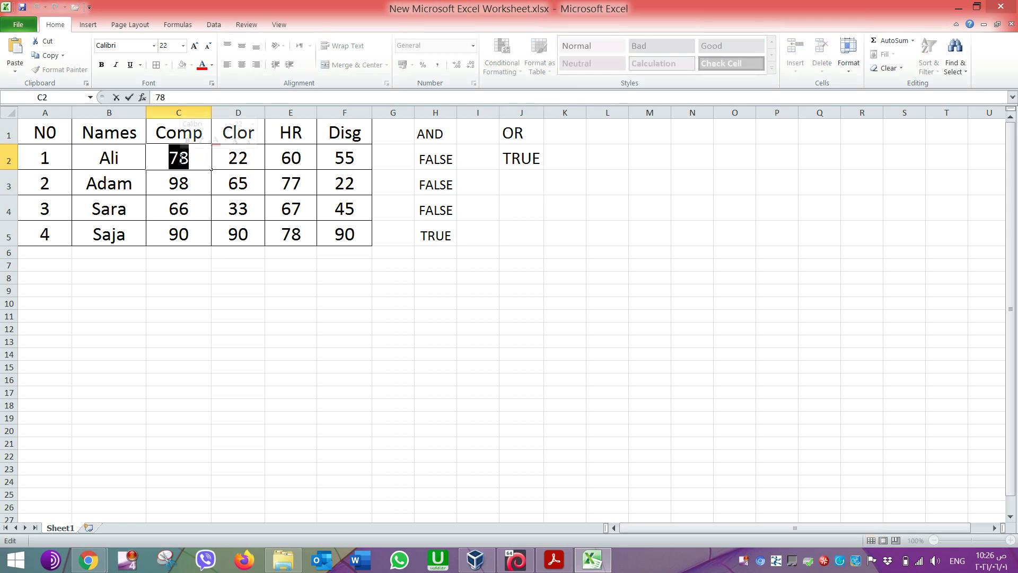
pyautogui.write('33')
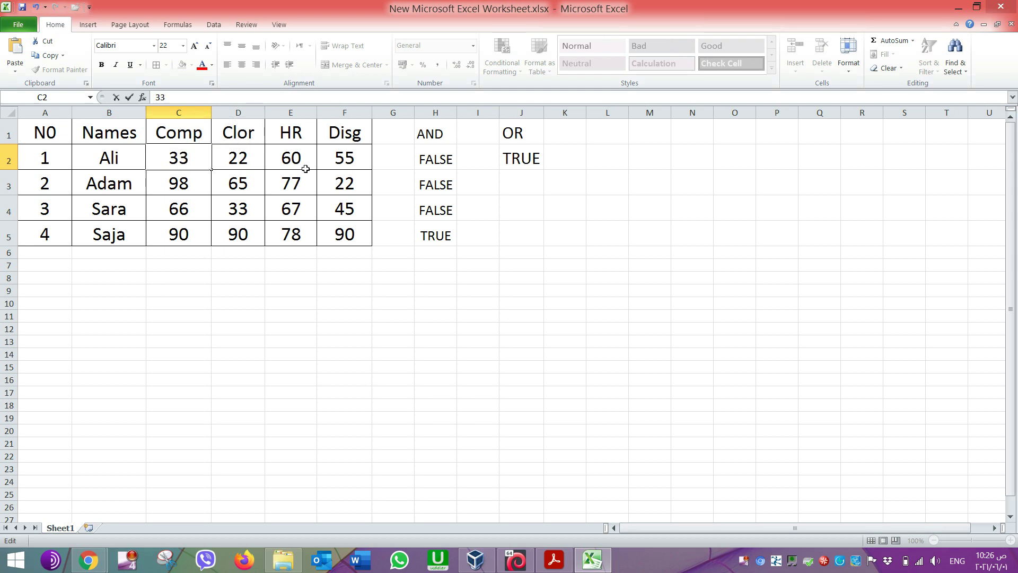
pyautogui.click(524, 181)
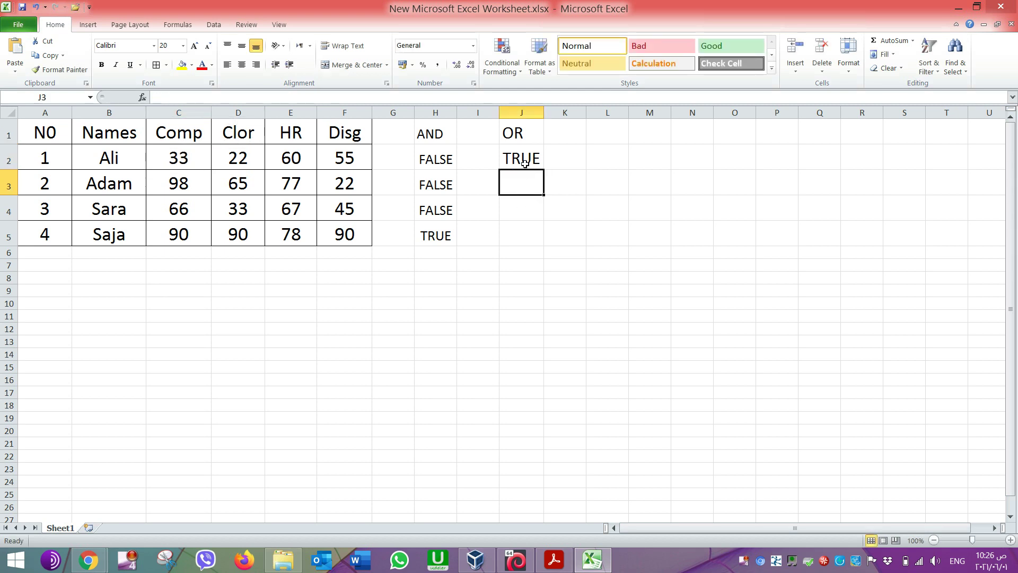
# Set the HR value in E2 to 44.
pyautogui.click(291, 157)
pyautogui.click(291, 158)
pyautogui.doubleClick(291, 157)
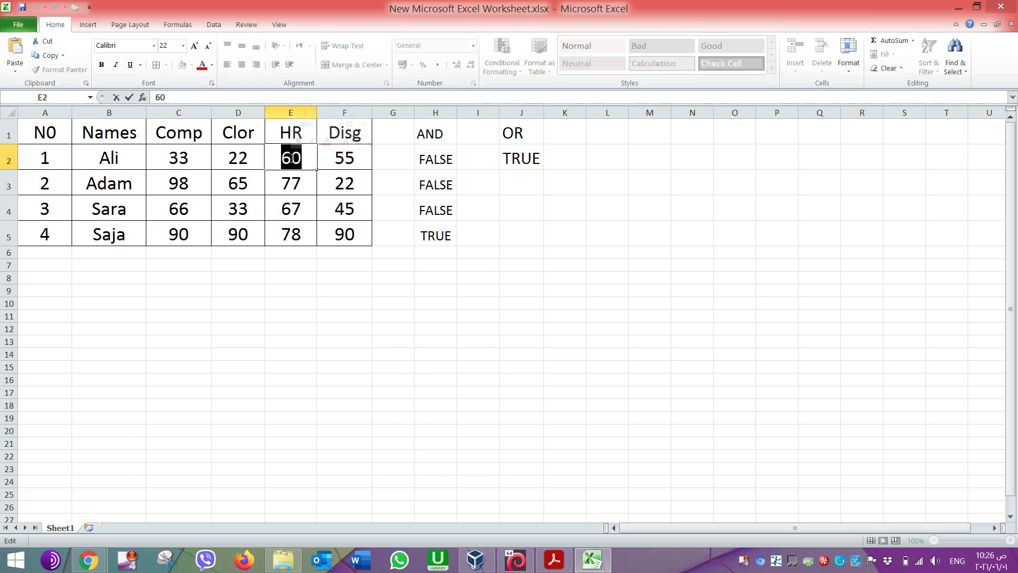
pyautogui.write('44')
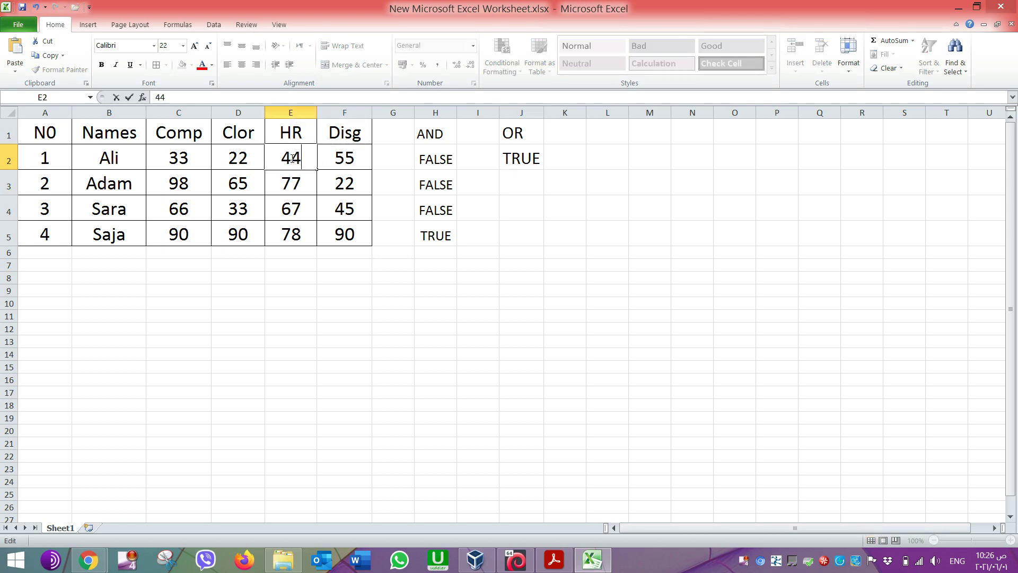
pyautogui.click(527, 174)
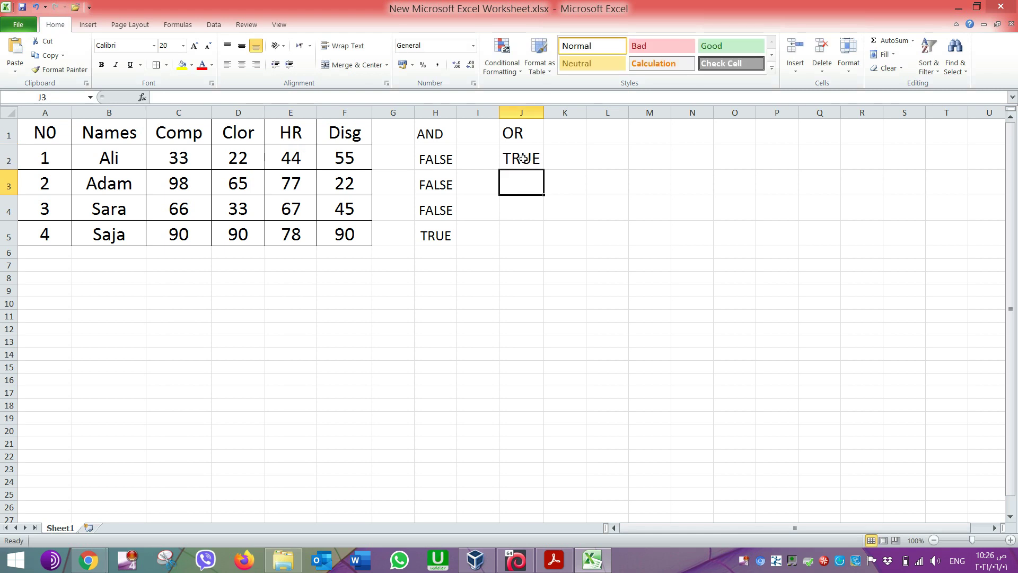
# Set the Disg value in F2 to 12 and widen column J so the OR result fits.
pyautogui.click(349, 162)
pyautogui.doubleClick(348, 163)
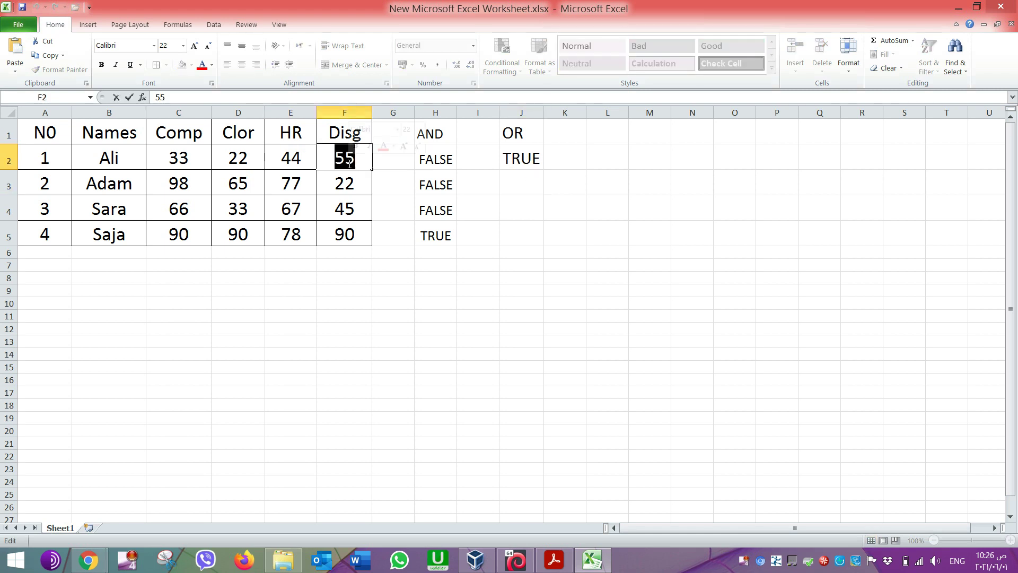
pyautogui.write('12')
pyautogui.click(525, 185)
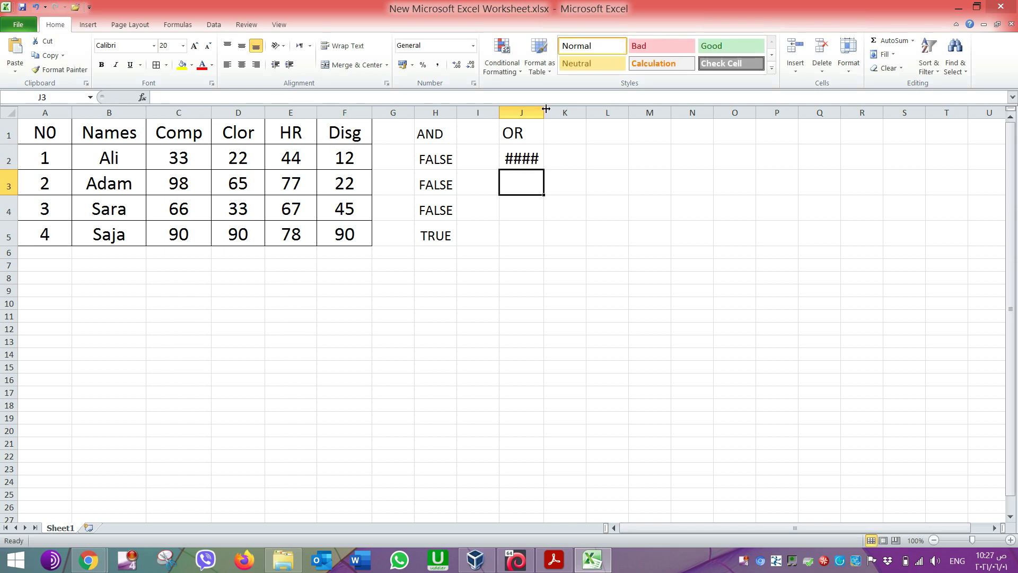
pyautogui.moveTo(546, 109); pyautogui.dragTo(558, 109)
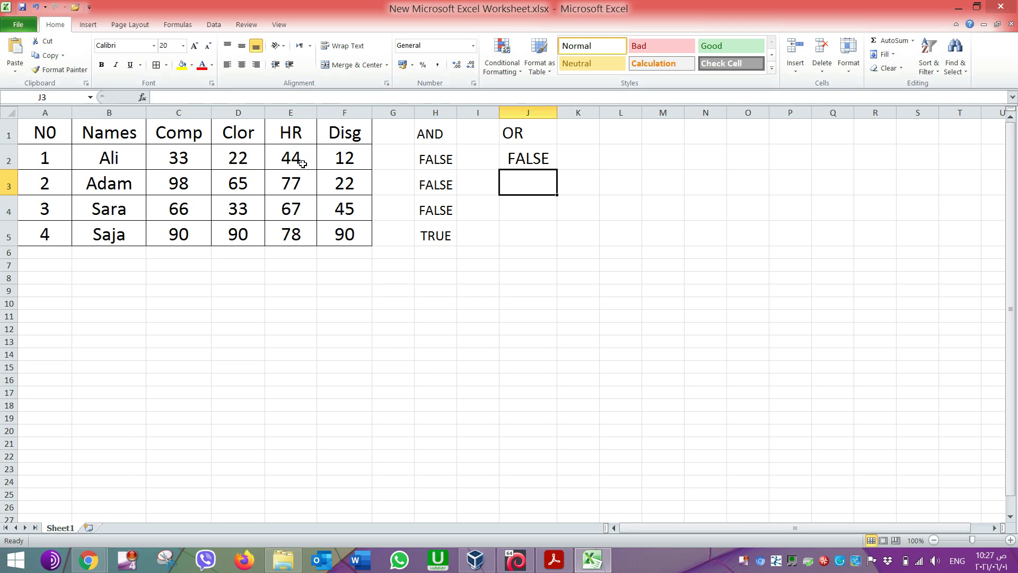
# Set the Comp value in C2 to 59 to recheck the OR formula.
pyautogui.click(177, 163)
pyautogui.doubleClick(177, 163)
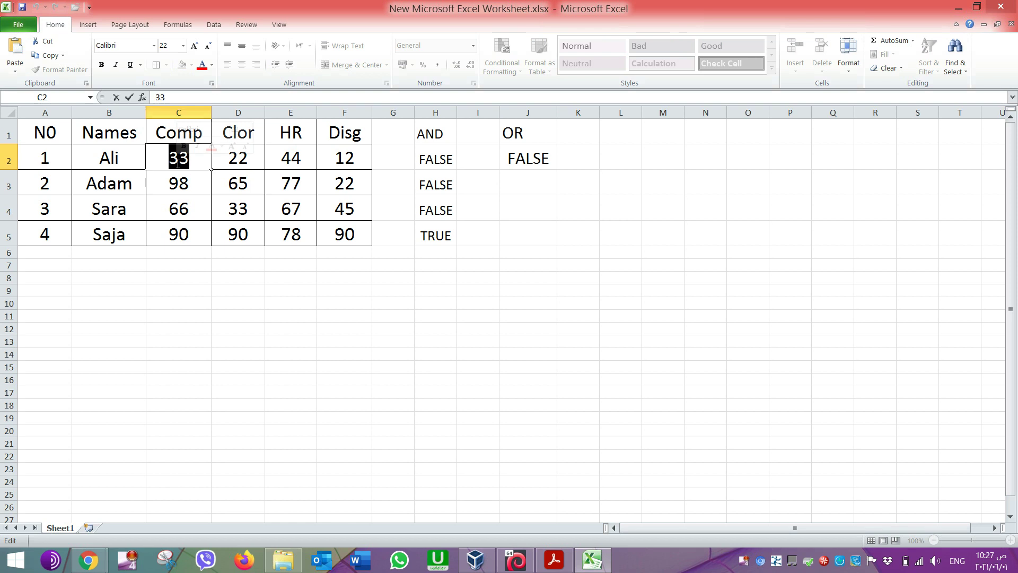
pyautogui.write('59')
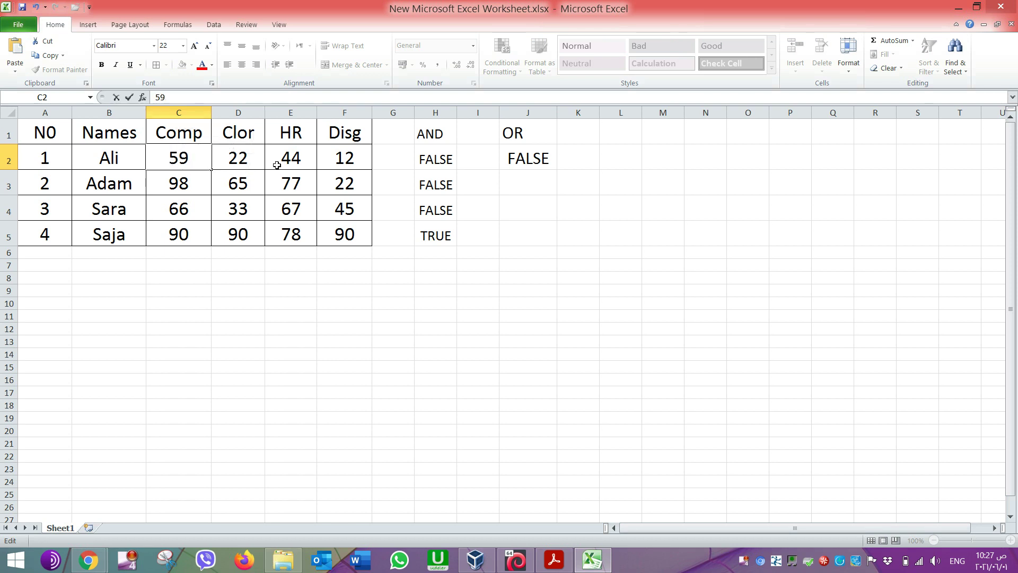
pyautogui.click(542, 188)
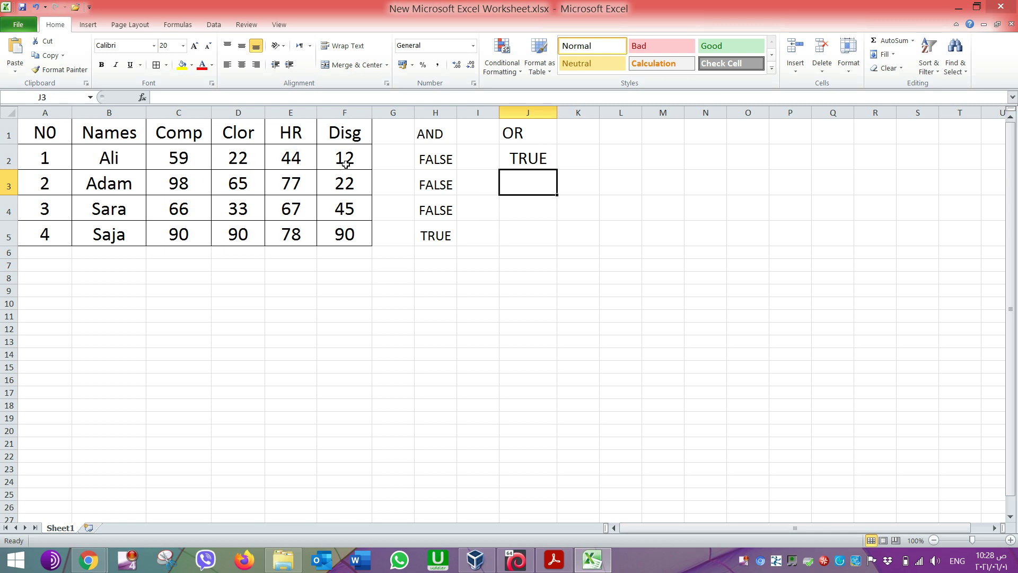
# Check the AND formula in H2, and fill the OR formula from J2 down to J5.
pyautogui.click(438, 160)
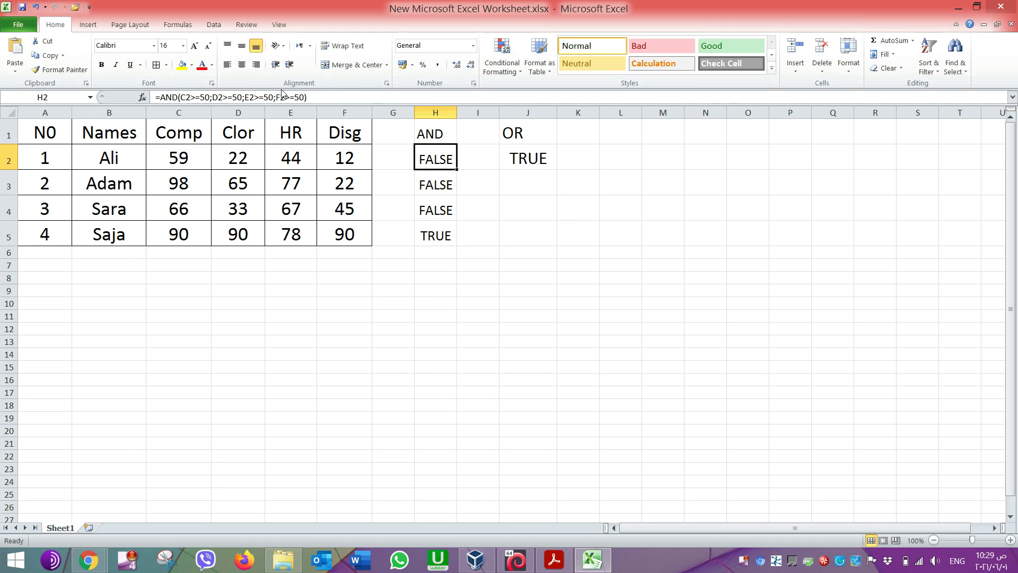
pyautogui.click(519, 191)
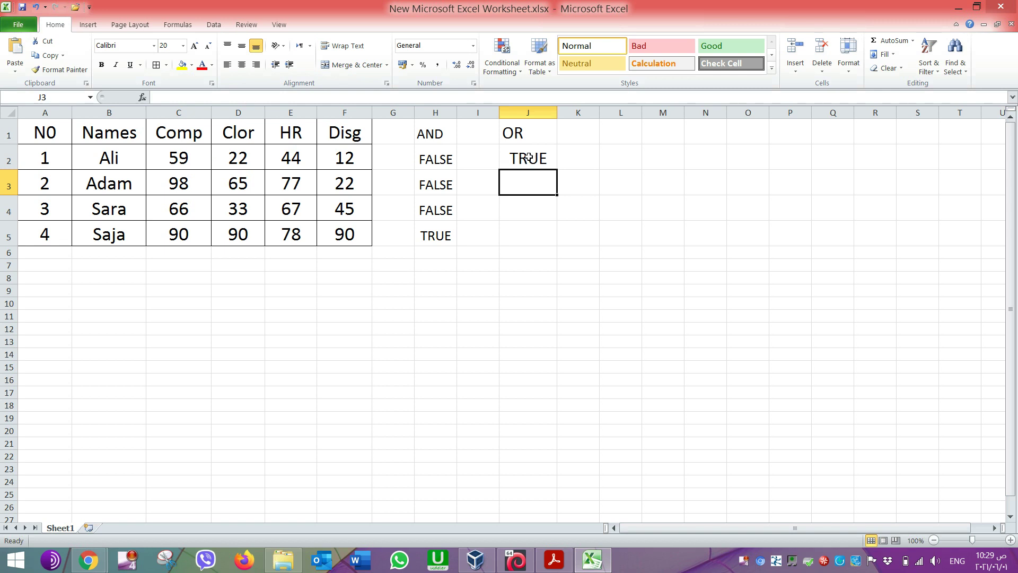
pyautogui.click(528, 157)
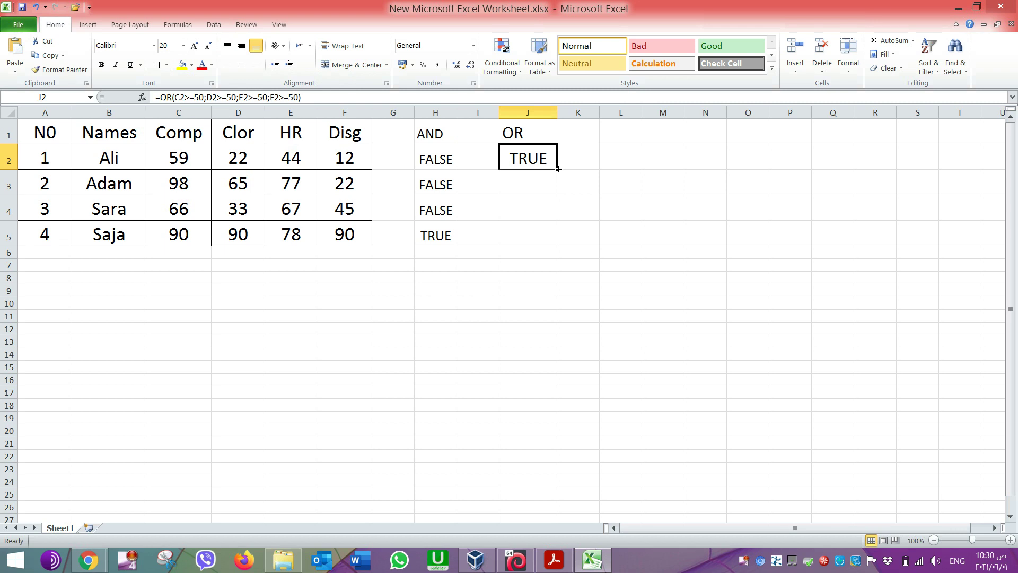
pyautogui.moveTo(558, 168); pyautogui.dragTo(551, 237)
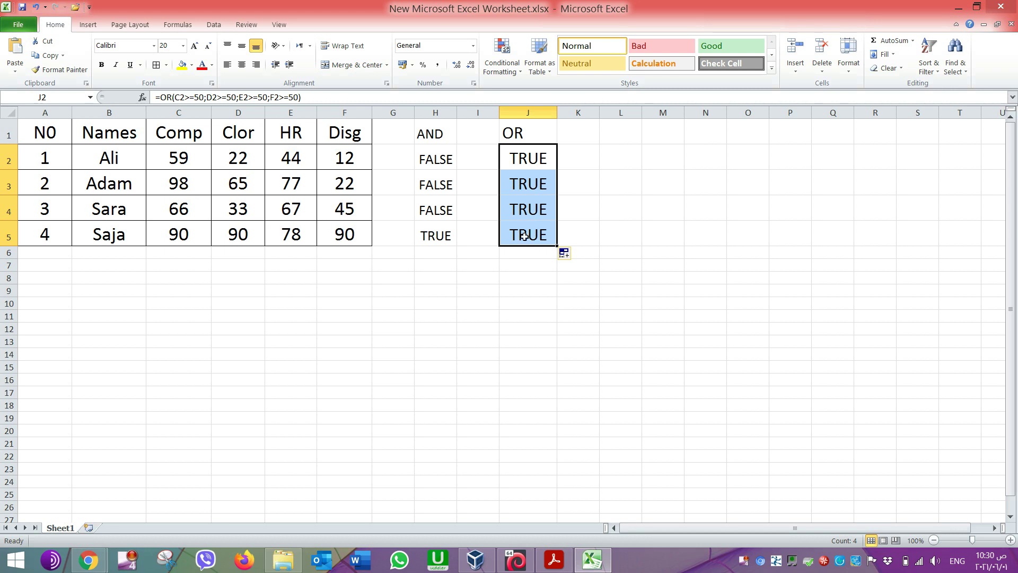
# Set the Comp value in C4 to 10.
pyautogui.doubleClick(179, 208)
pyautogui.doubleClick(178, 208)
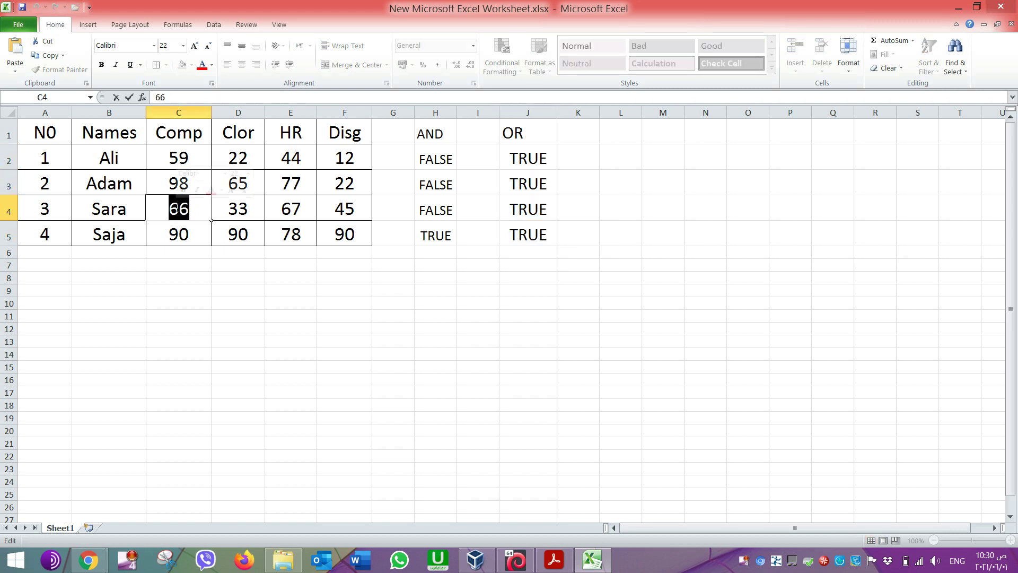
pyautogui.write('10')
pyautogui.doubleClick(236, 209)
pyautogui.doubleClick(236, 209)
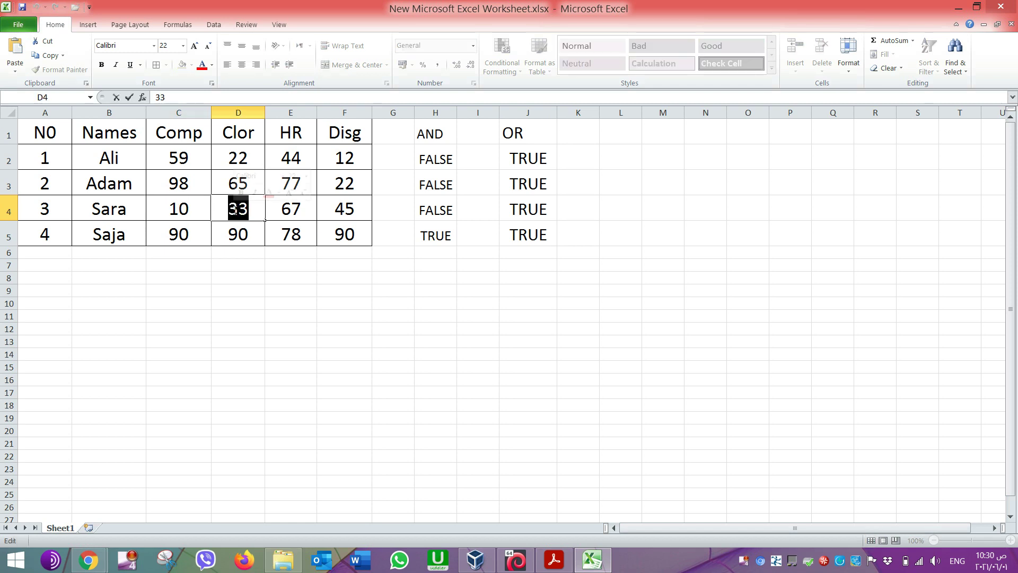
# Replace the HR value in E4 with 20.
pyautogui.doubleClick(296, 211)
pyautogui.doubleClick(296, 211)
pyautogui.click(296, 211)
pyautogui.write('20')
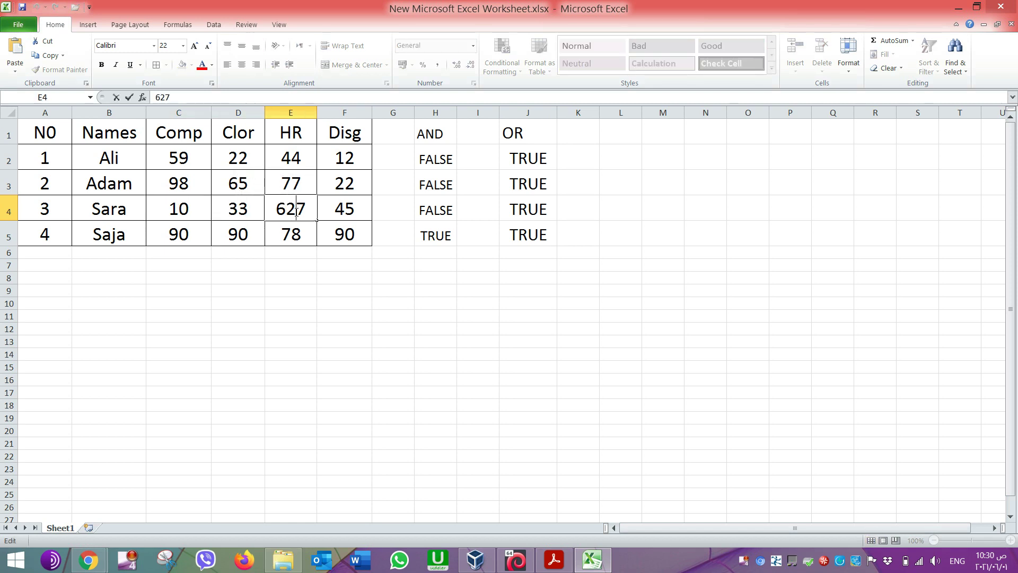
pyautogui.press('BackSpace')
pyautogui.press('BackSpace')
pyautogui.press('BackSpace')
pyautogui.click(302, 212)
pyautogui.press('BackSpace')
pyautogui.write('20')
# Set the Disg value in F4 to 11 and confirm the entry.
pyautogui.doubleClick(352, 214)
pyautogui.write('11')
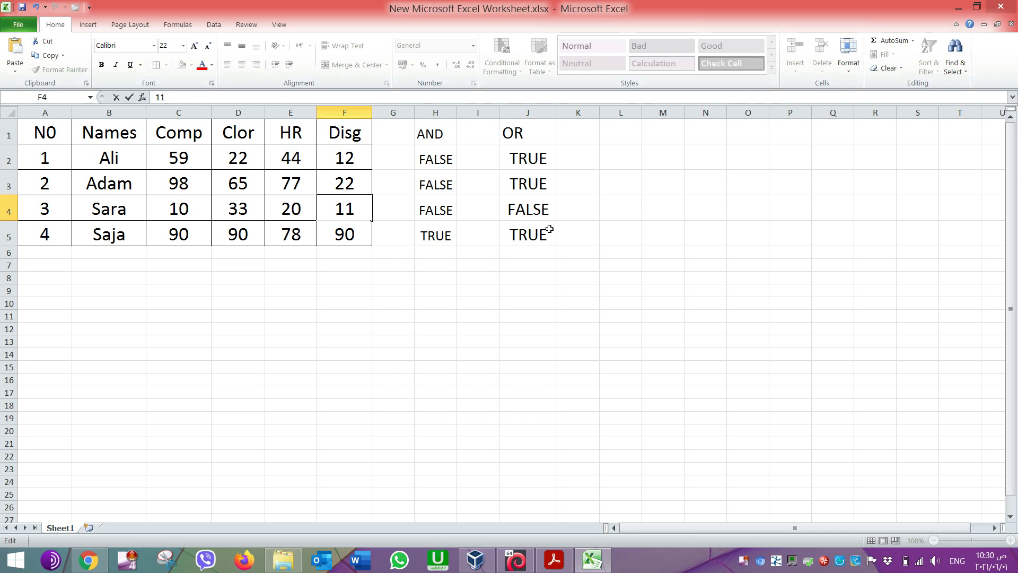
pyautogui.click(608, 208)
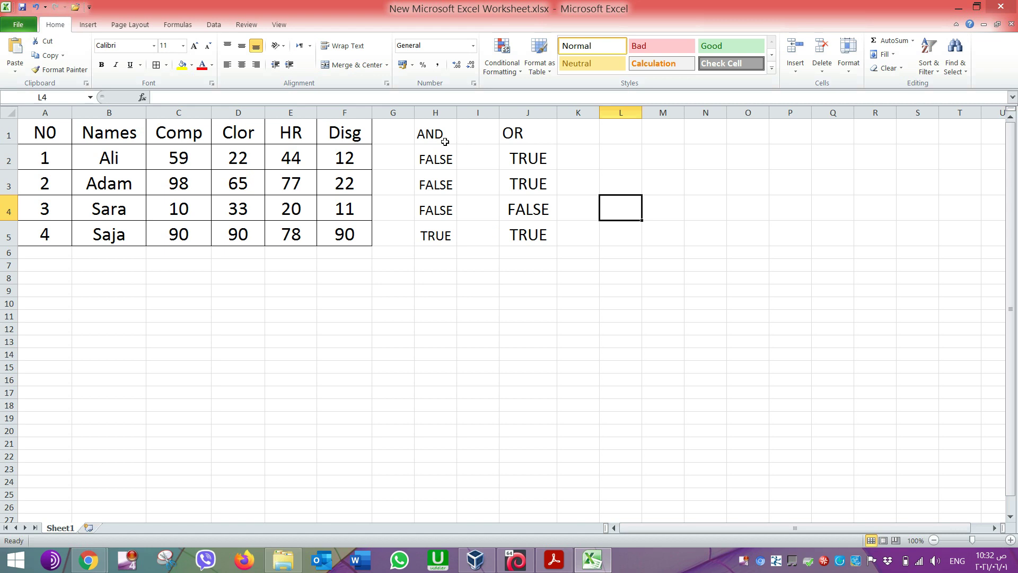
# Switch to EXCEL - LAB 2.pdf in Acrobat Reader, find the NOT function section on page 4 and select its heading.
pyautogui.click(549, 559)
pyautogui.scroll(-3, 573, 449)
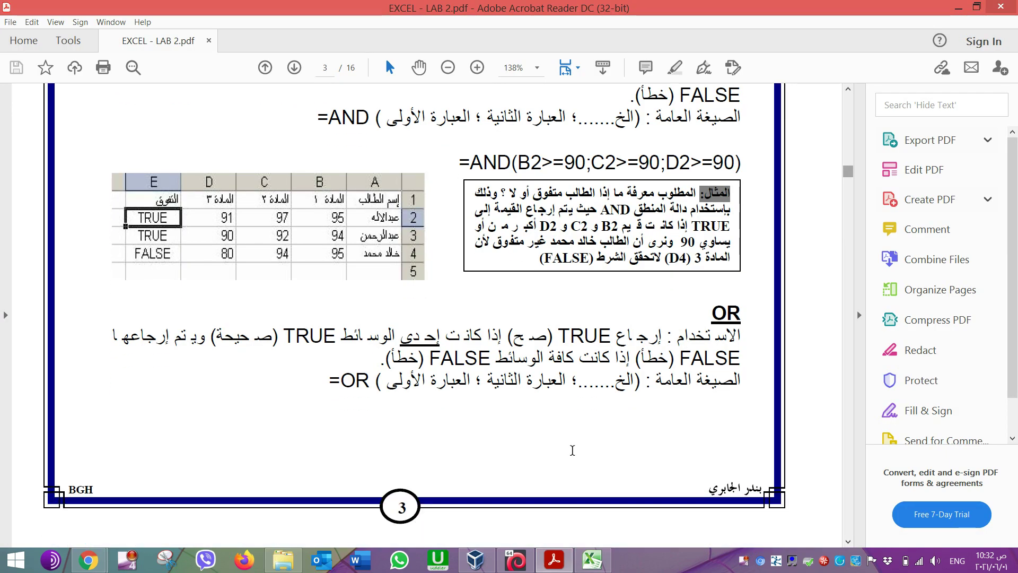
pyautogui.scroll(-7, 572, 450)
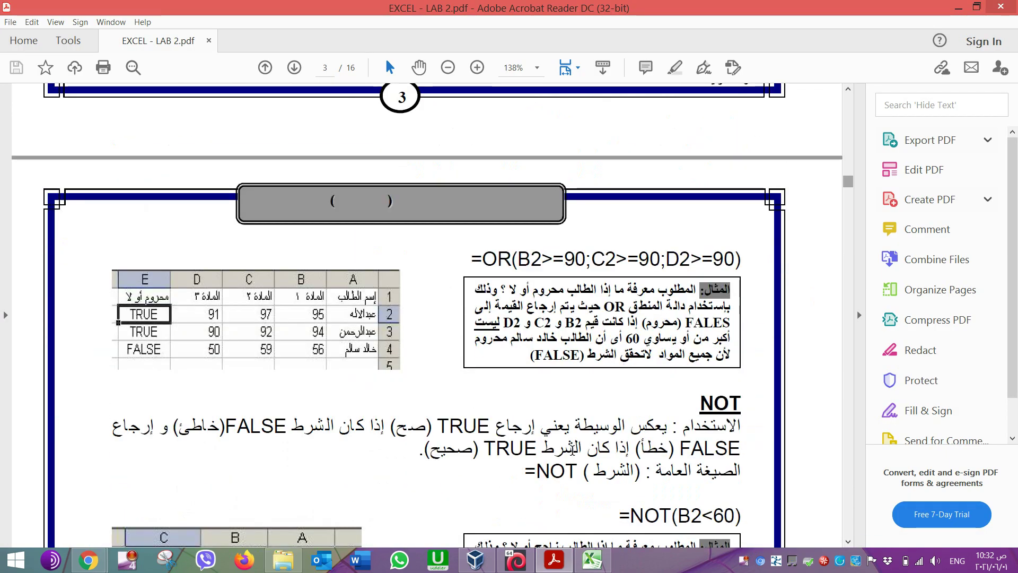
pyautogui.scroll(-1, 573, 449)
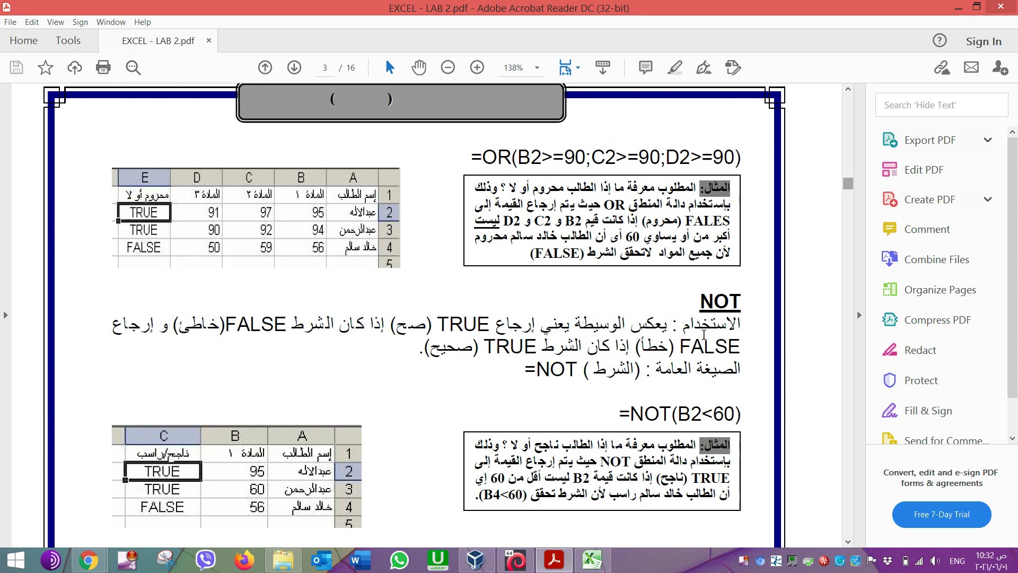
pyautogui.moveTo(701, 306); pyautogui.dragTo(743, 304)
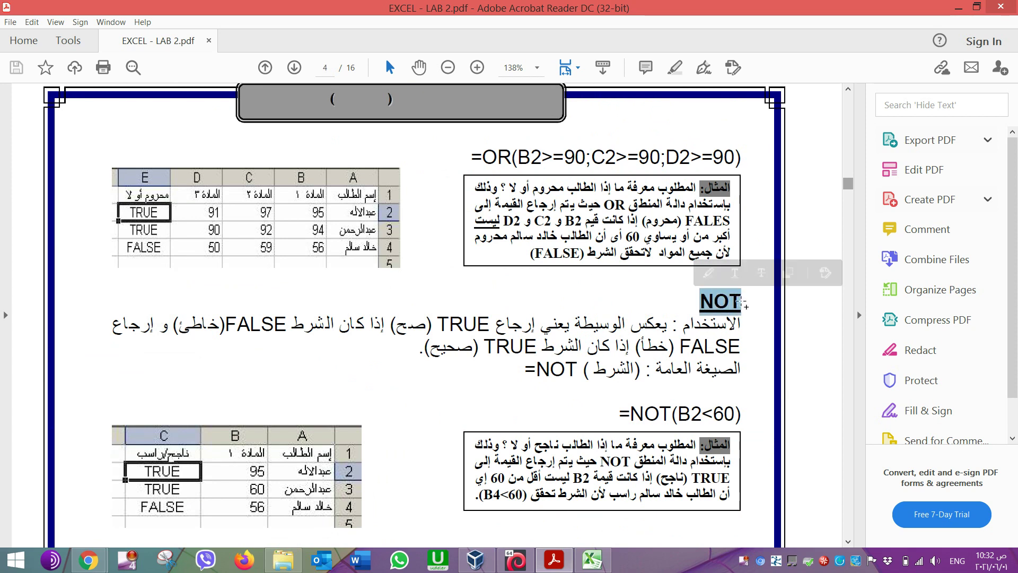